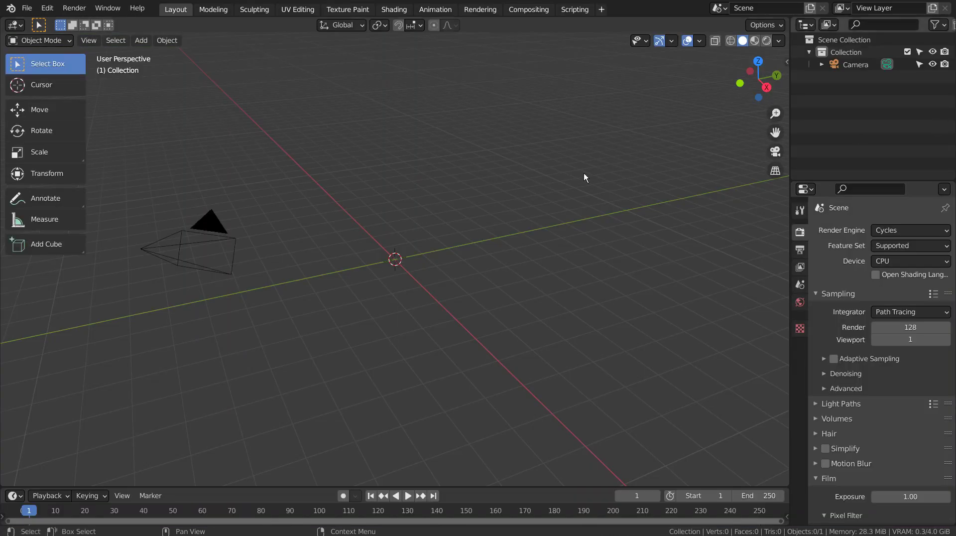
Add a UV sphere at the centre of the scene.
{"action": "left_click", "coordinate": [543, 188]}
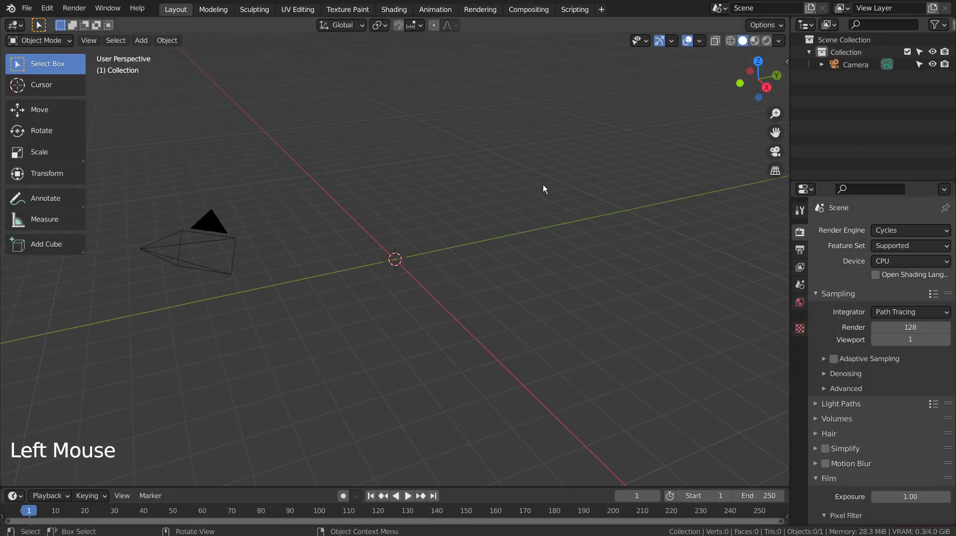
{"action": "key", "text": "shift+a"}
{"action": "mouse_move", "coordinate": [543, 184]}
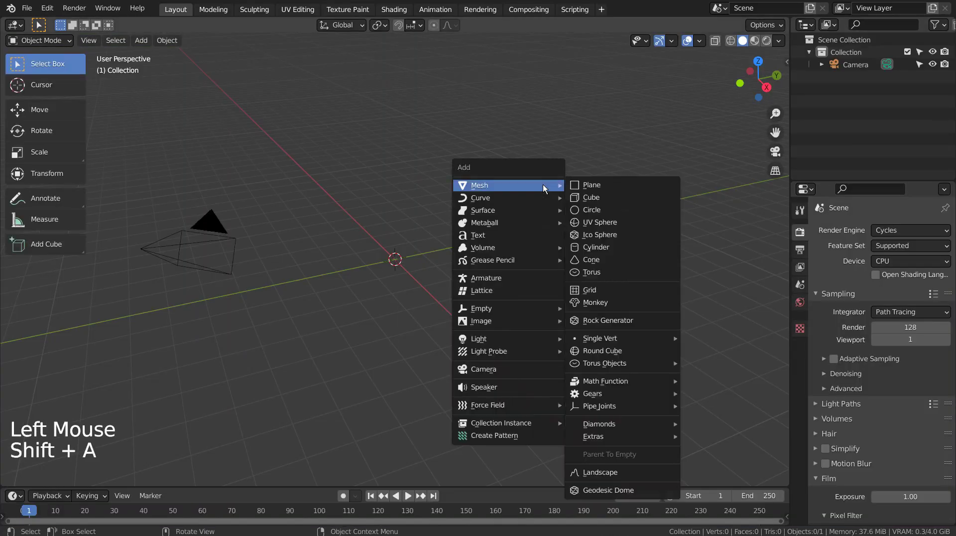
{"action": "left_click", "coordinate": [658, 223]}
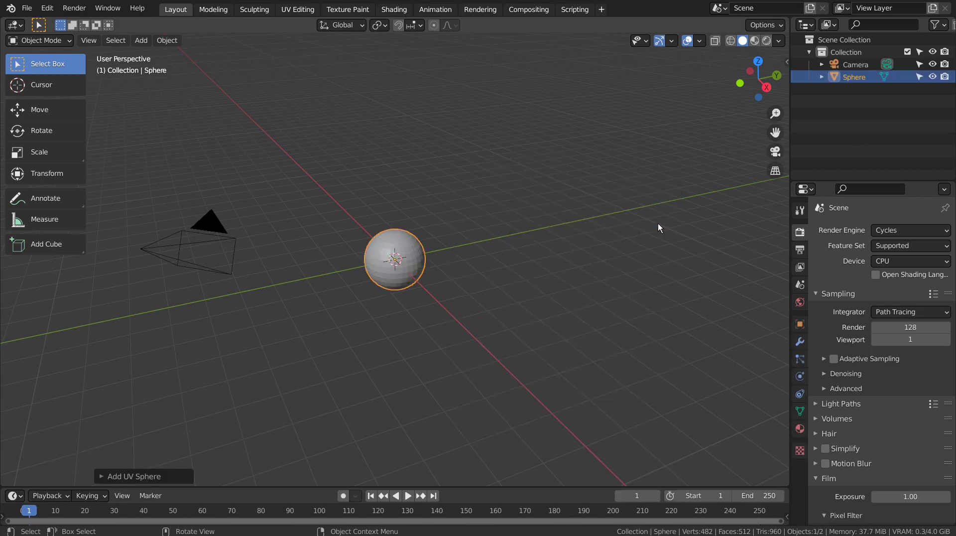
Apply a level 3 subdivision surface to the sphere and shade it smooth.
{"action": "key", "text": "ctrl+3"}
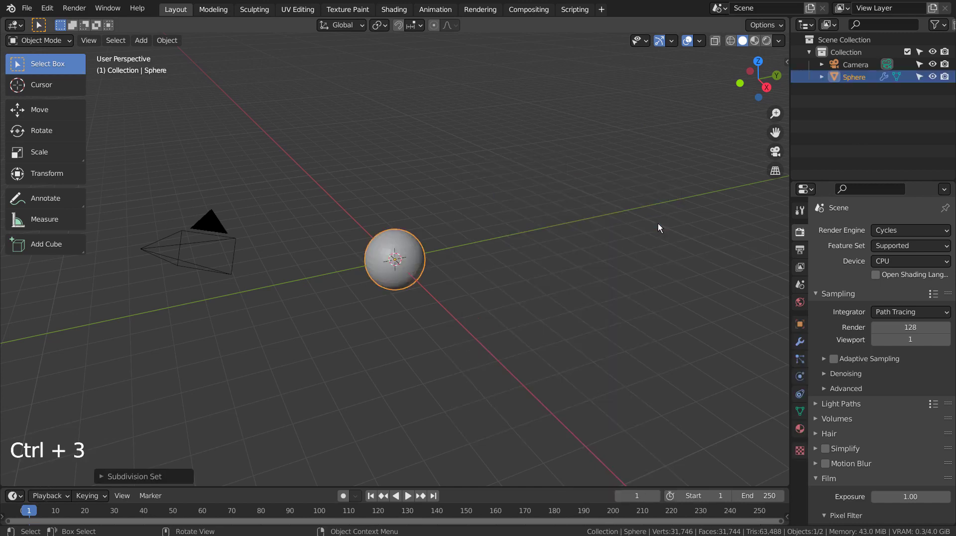
{"action": "right_click", "coordinate": [421, 256]}
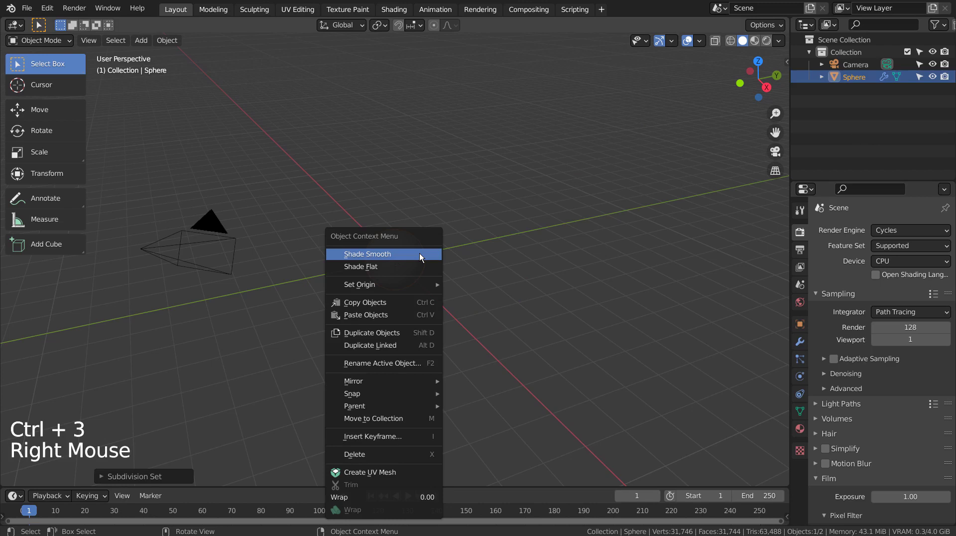
{"action": "left_click", "coordinate": [419, 254]}
{"action": "scroll", "coordinate": [561, 292], "scroll_direction": "up", "scroll_amount": 6}
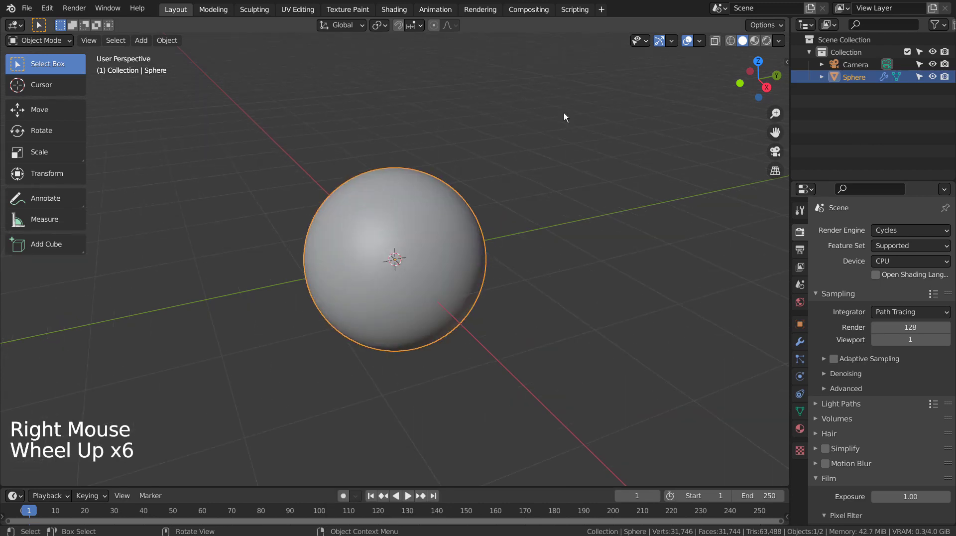
Create a new material for the sphere in the Shading workspace.
{"action": "left_click", "coordinate": [394, 9]}
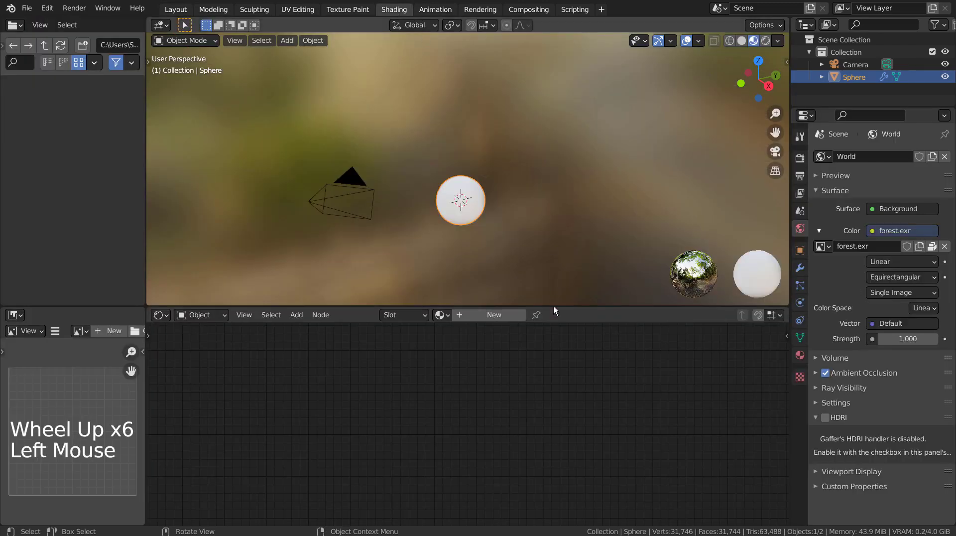
{"action": "left_click", "coordinate": [488, 318]}
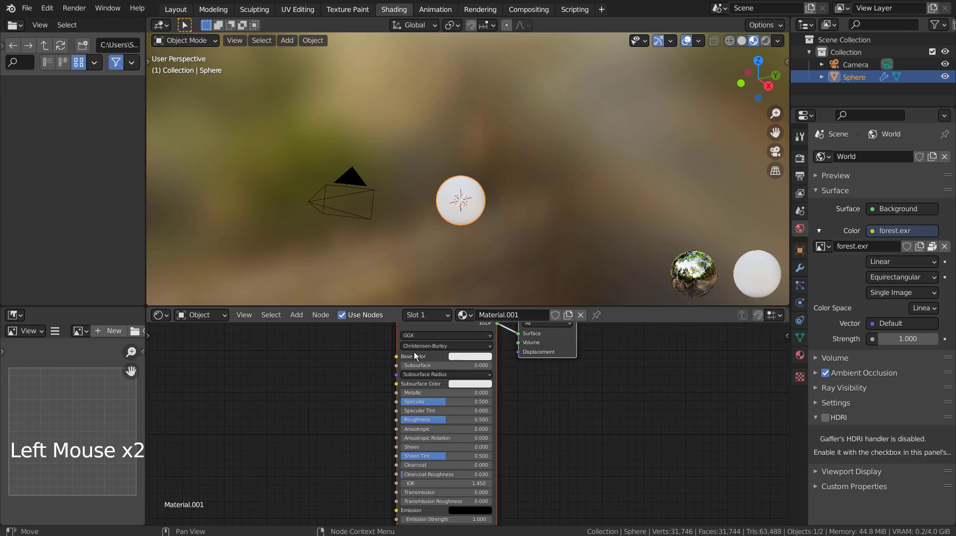
{"action": "scroll", "coordinate": [414, 351], "scroll_direction": "down", "scroll_amount": 3}
{"action": "middle_click_drag", "start_coordinate": [456, 345], "coordinate": [504, 366], "text": "shift"}
Move the Principled BSDF node away from the Material Output, duplicate it, and disconnect the original from the output's Surface.
{"action": "left_click", "coordinate": [511, 366]}
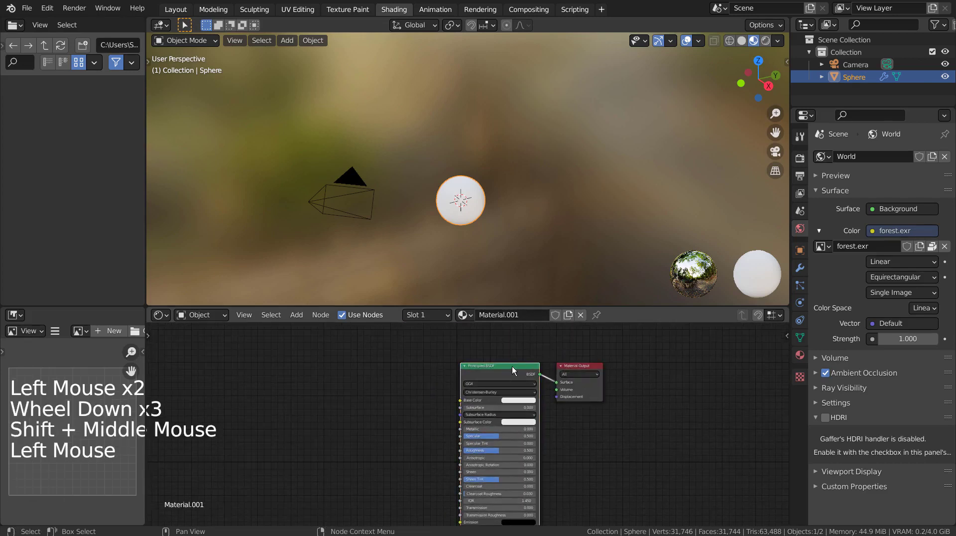
{"action": "left_click_drag", "start_coordinate": [512, 365], "coordinate": [353, 395]}
{"action": "key", "text": "shift+d"}
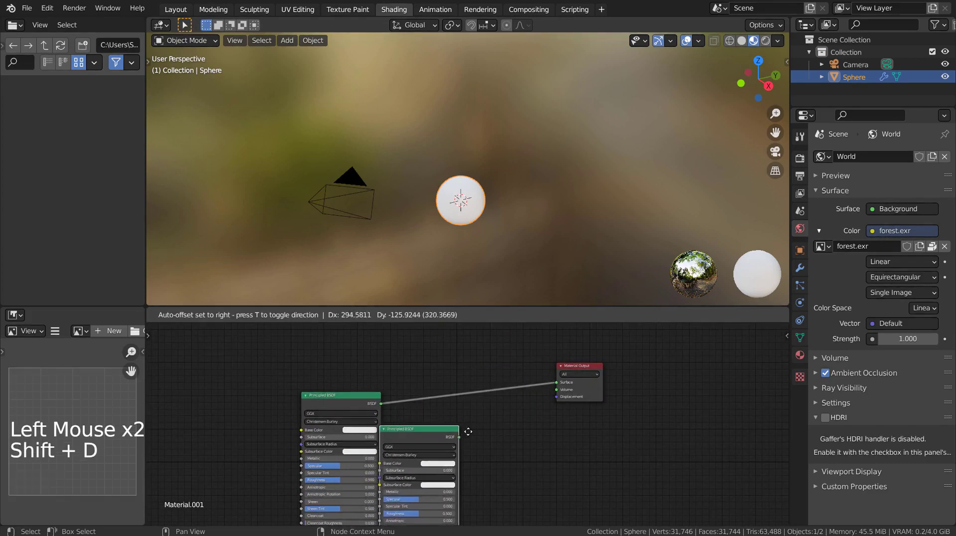
{"action": "left_click", "coordinate": [503, 425]}
{"action": "left_click_drag", "start_coordinate": [556, 382], "coordinate": [503, 424]}
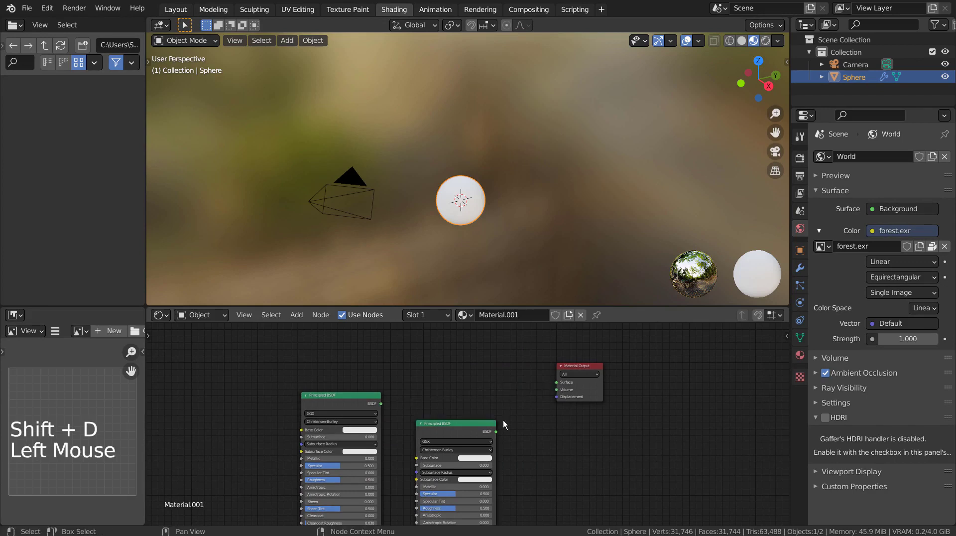
Set the original Principled BSDF's base color to red and the duplicate's base color to yellow.
{"action": "left_click", "coordinate": [368, 430]}
{"action": "left_click", "coordinate": [369, 383]}
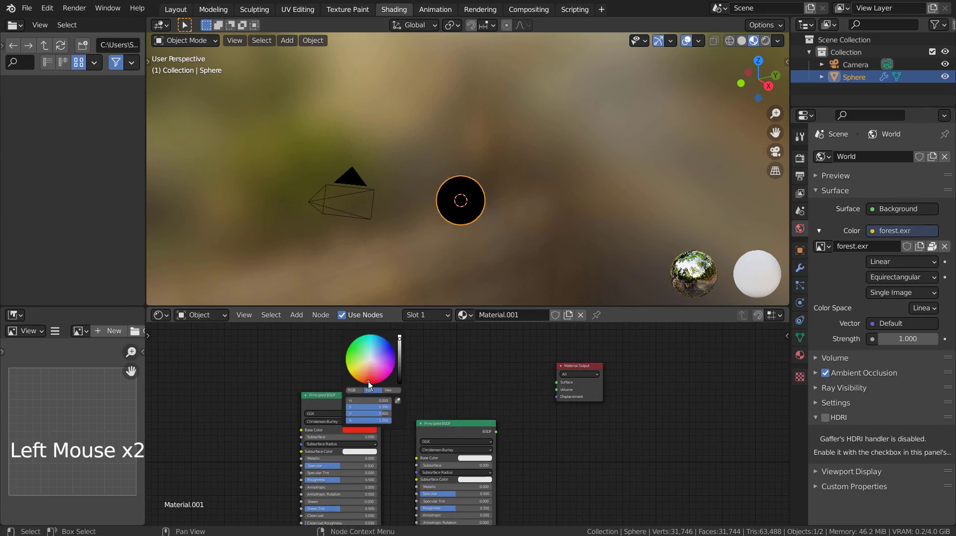
{"action": "left_click", "coordinate": [474, 458]}
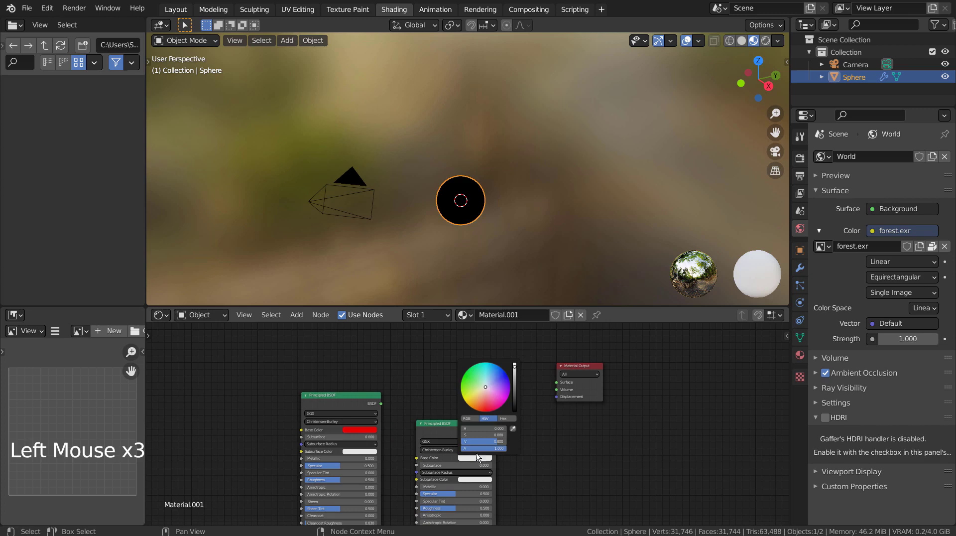
{"action": "left_click", "coordinate": [468, 396]}
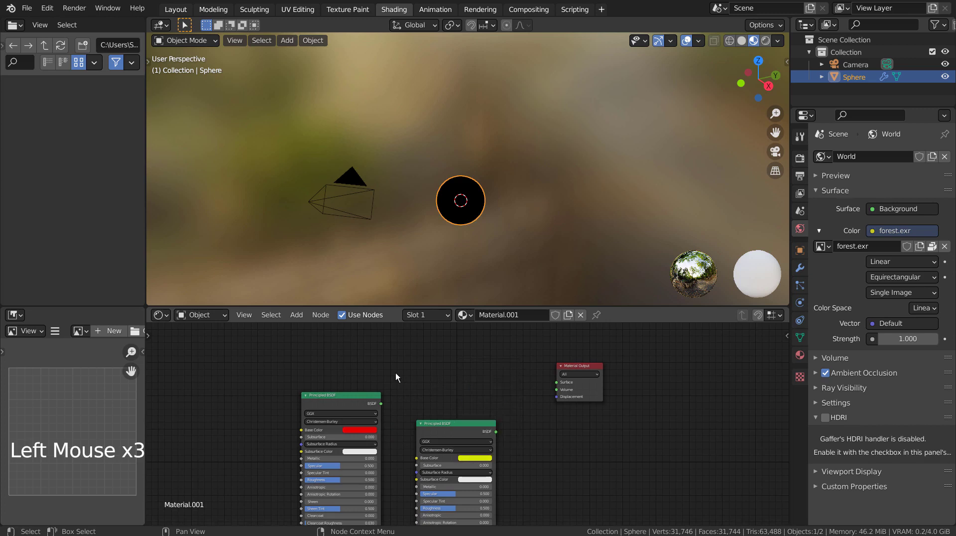
Add a Mix Shader node beside the Material Output node.
{"action": "left_click", "coordinate": [470, 353]}
{"action": "key", "text": "shift+a"}
{"action": "type", "text": "mix"}
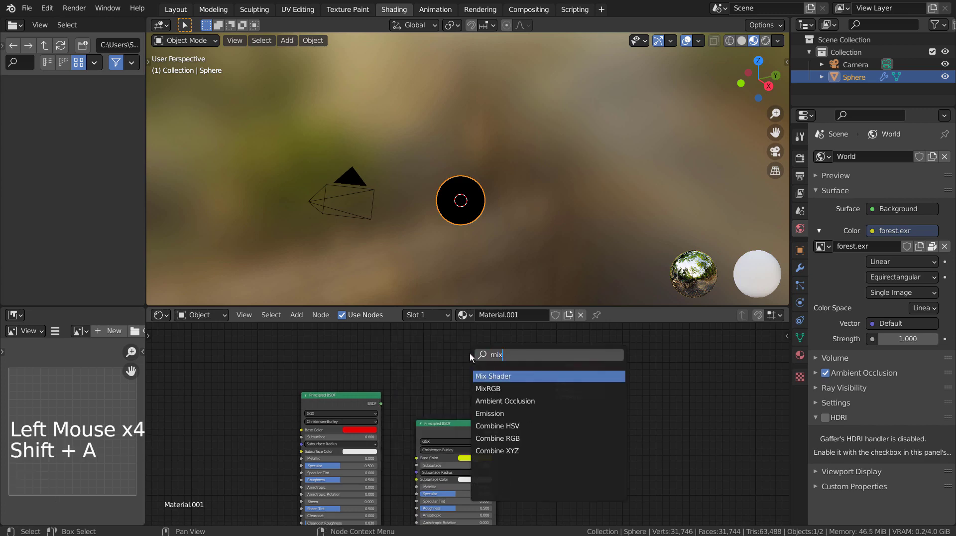
{"action": "key", "text": "Return"}
{"action": "left_click", "coordinate": [470, 353]}
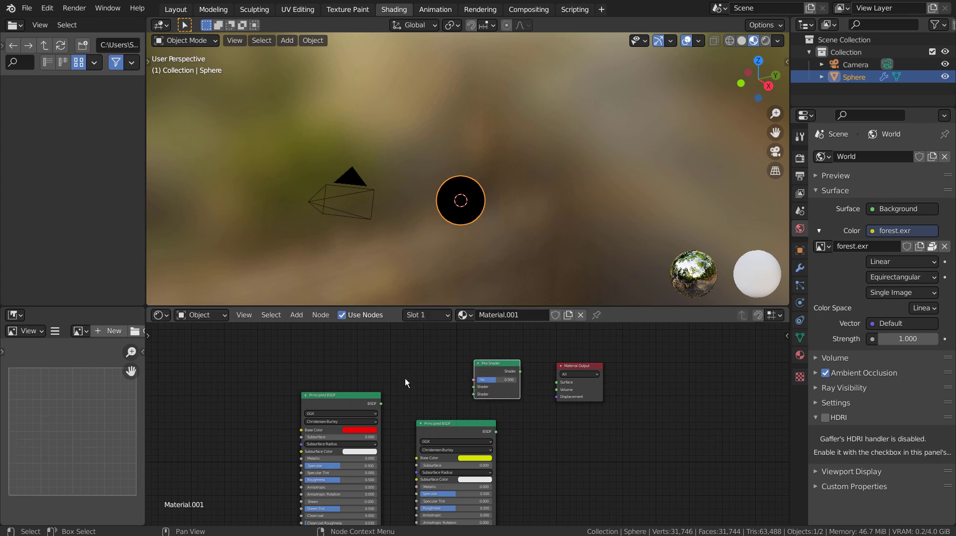
Space out both Principled BSDF nodes and link the red one to the Mix Shader's first Shader input, the yellow one to the second.
{"action": "left_click_drag", "start_coordinate": [318, 395], "coordinate": [244, 387]}
{"action": "left_click_drag", "start_coordinate": [449, 425], "coordinate": [363, 444]}
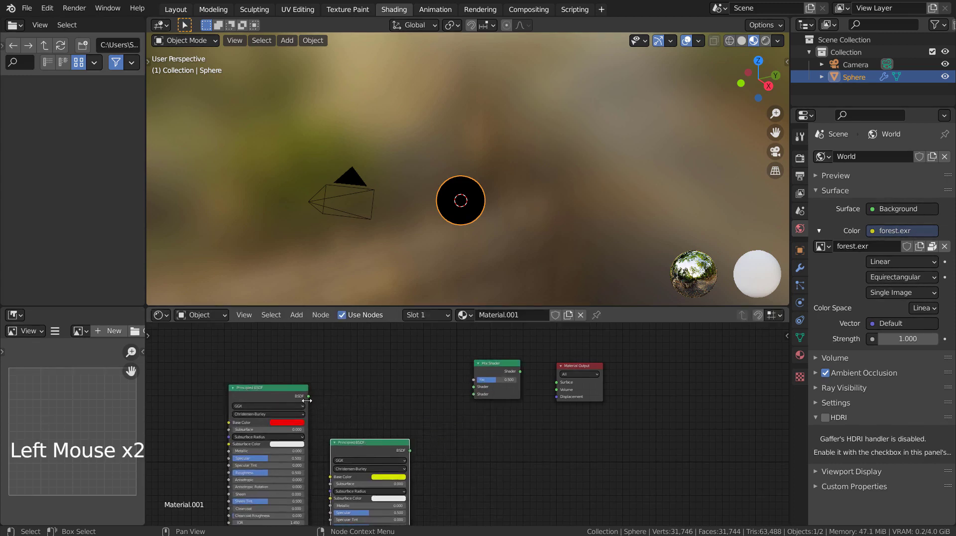
{"action": "left_click_drag", "start_coordinate": [307, 396], "coordinate": [474, 386]}
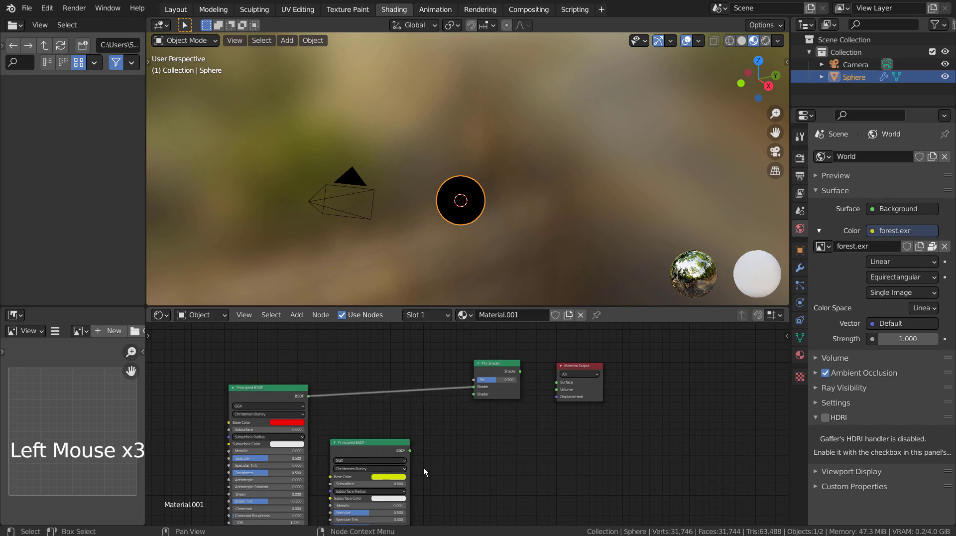
{"action": "left_click_drag", "start_coordinate": [409, 451], "coordinate": [479, 393]}
Deselect the sphere and link the Mix Shader's output to the Surface input of the Material Output.
{"action": "scroll", "coordinate": [578, 211], "scroll_direction": "up", "scroll_amount": 6}
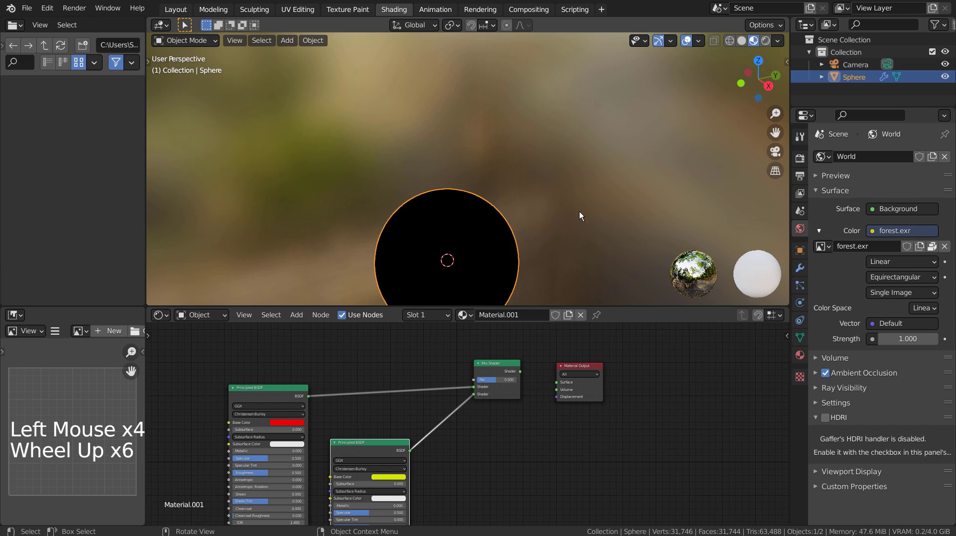
{"action": "left_click", "coordinate": [579, 211]}
{"action": "middle_click_drag", "start_coordinate": [572, 206], "coordinate": [576, 112], "text": "shift"}
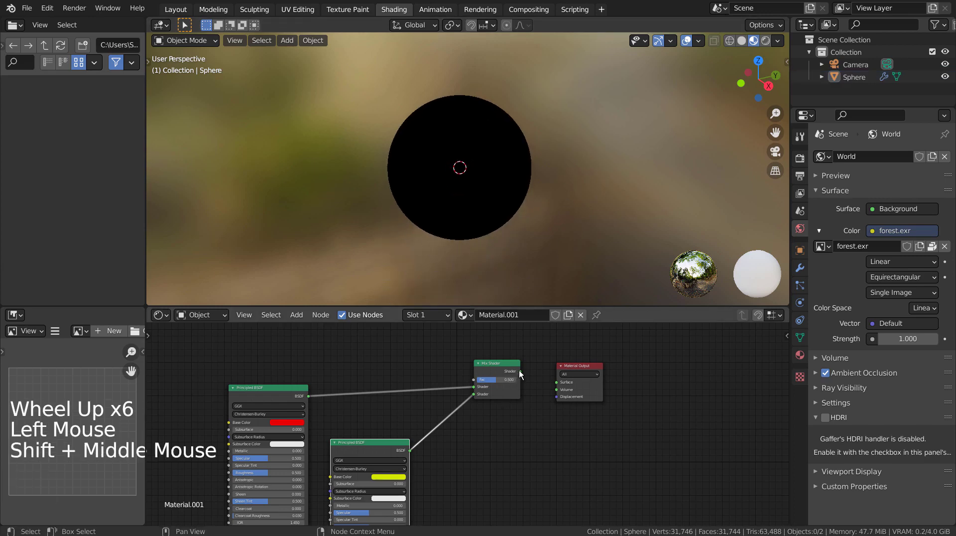
{"action": "left_click_drag", "start_coordinate": [519, 370], "coordinate": [556, 382]}
Lower the roughness to 0.049 on the red Principled BSDF and to 0.085 on the yellow one.
{"action": "scroll", "coordinate": [502, 203], "scroll_direction": "up", "scroll_amount": 3}
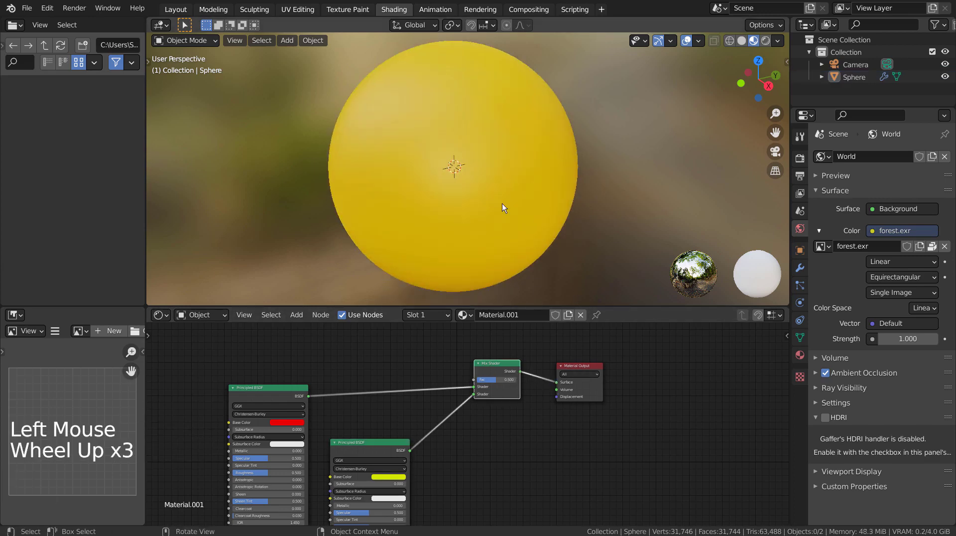
{"action": "middle_click_drag", "start_coordinate": [503, 208], "coordinate": [555, 198]}
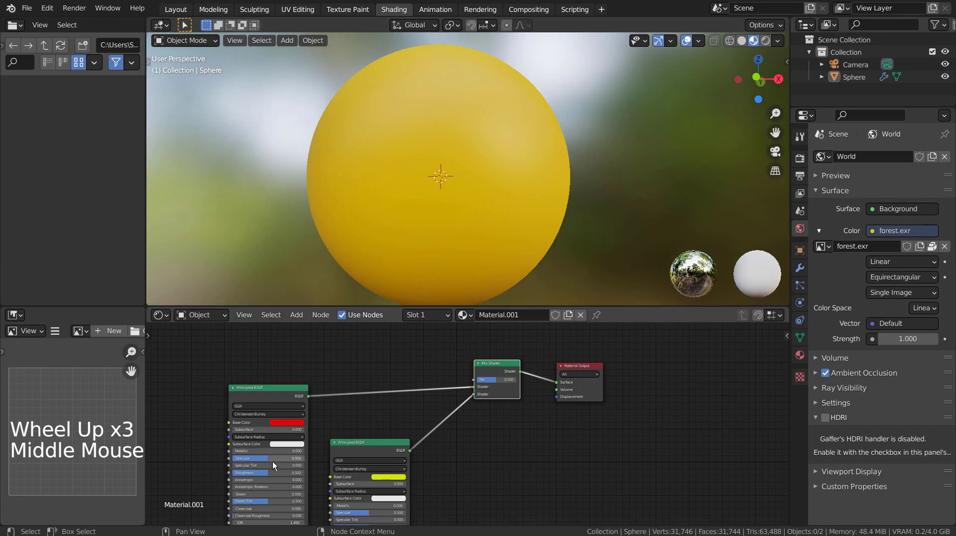
{"action": "left_click", "coordinate": [261, 481]}
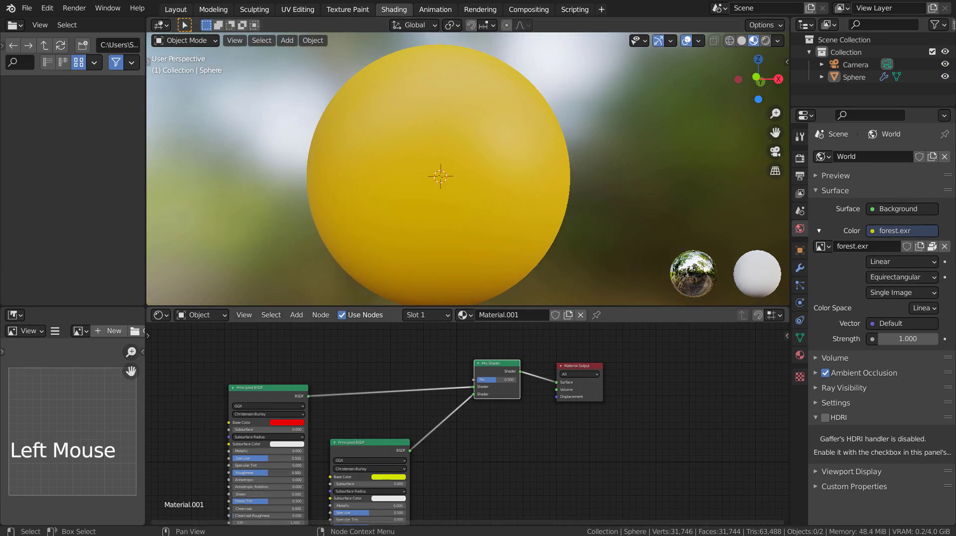
{"action": "left_click_drag", "start_coordinate": [261, 472], "coordinate": [235, 472]}
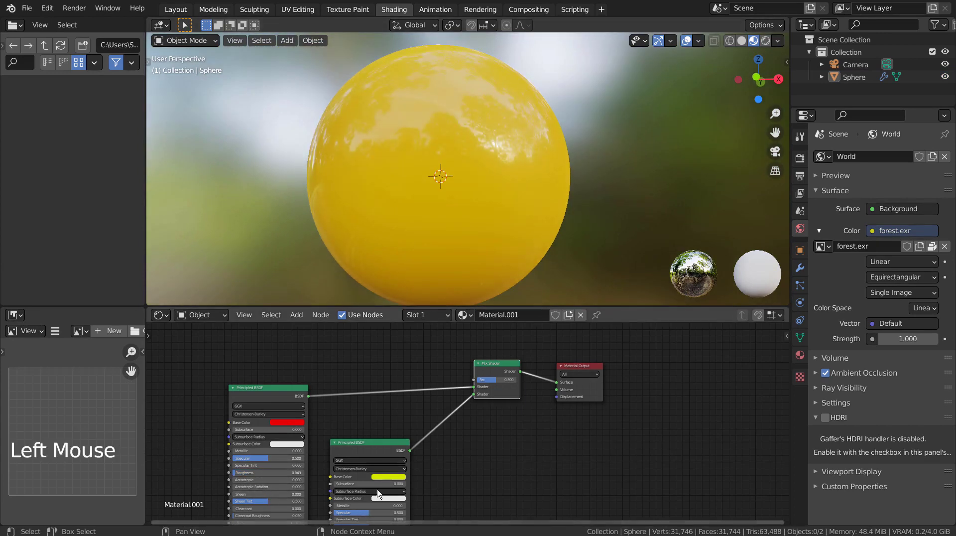
{"action": "scroll", "coordinate": [380, 506], "scroll_direction": "down", "scroll_amount": 2}
{"action": "left_click_drag", "start_coordinate": [381, 512], "coordinate": [363, 512]}
{"action": "scroll", "coordinate": [477, 198], "scroll_direction": "up", "scroll_amount": 4}
{"action": "scroll", "coordinate": [479, 198], "scroll_direction": "down", "scroll_amount": 4}
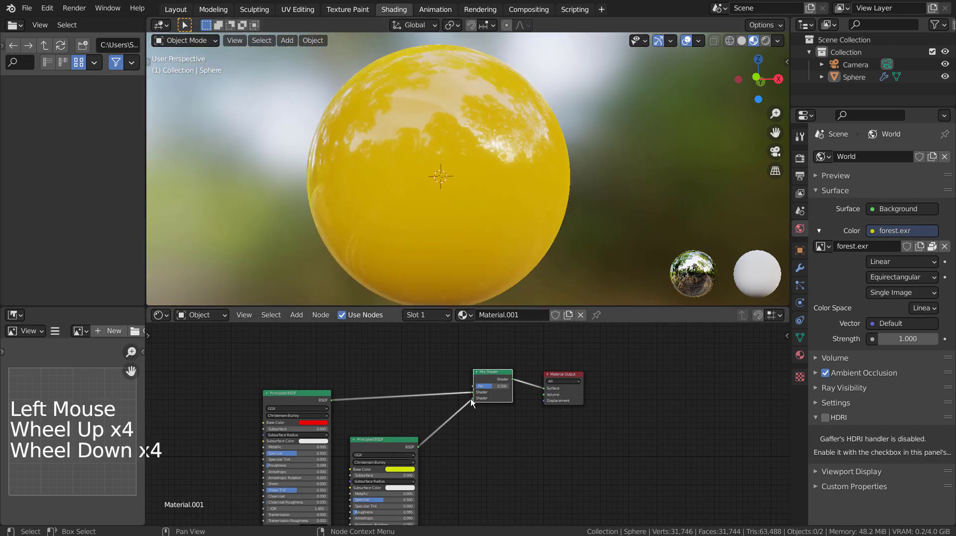
Add a Layer Weight node above the link between the red Principled BSDF and the Mix Shader.
{"action": "scroll", "coordinate": [465, 436], "scroll_direction": "up", "scroll_amount": 5}
{"action": "middle_click_drag", "start_coordinate": [462, 444], "coordinate": [552, 460], "text": "shift"}
{"action": "left_click", "coordinate": [339, 358]}
{"action": "key", "text": "shift+a"}
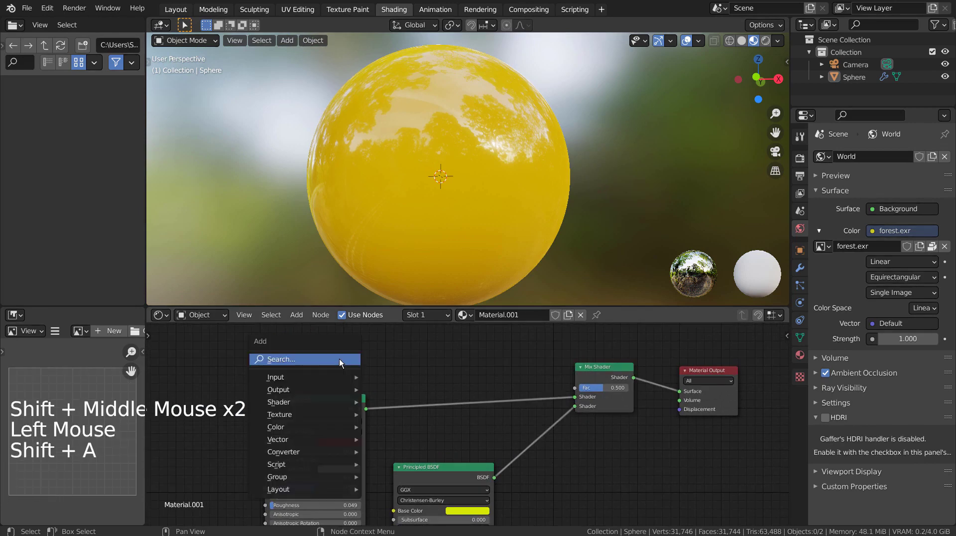
{"action": "left_click", "coordinate": [339, 358]}
{"action": "type", "text": "layer"}
{"action": "key", "text": "Return"}
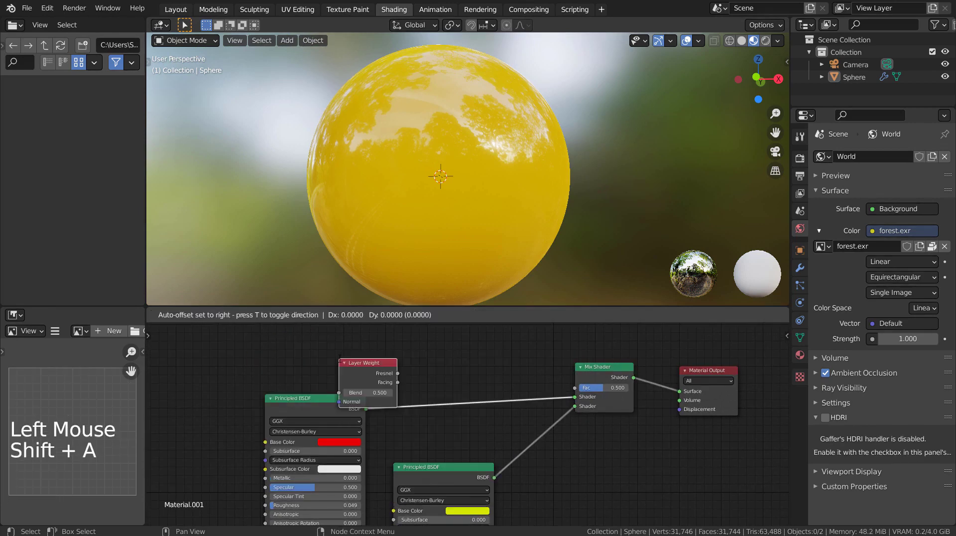
{"action": "left_click", "coordinate": [461, 356]}
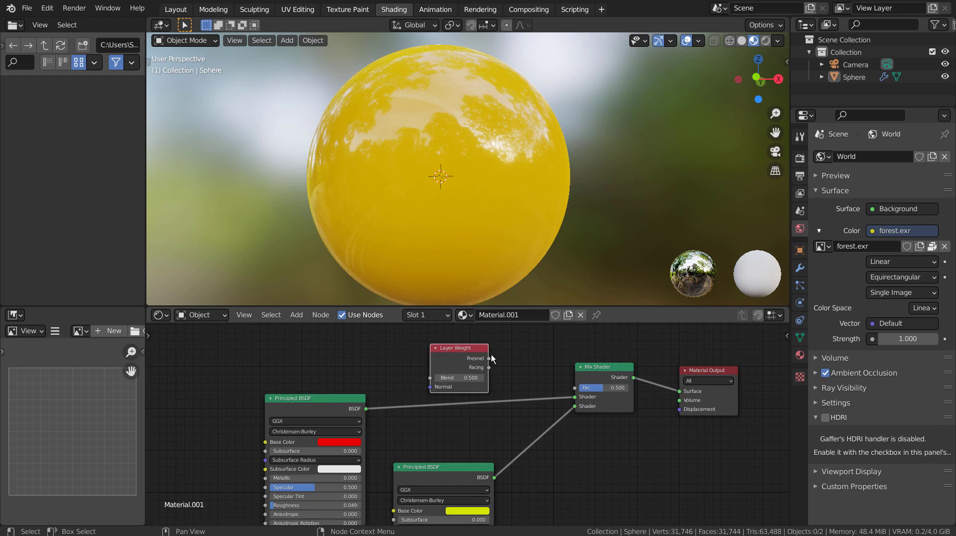
Link the Layer Weight's Fresnel output to the Mix Shader's Fac and inspect the blend on the sphere.
{"action": "left_click_drag", "start_coordinate": [489, 358], "coordinate": [575, 388]}
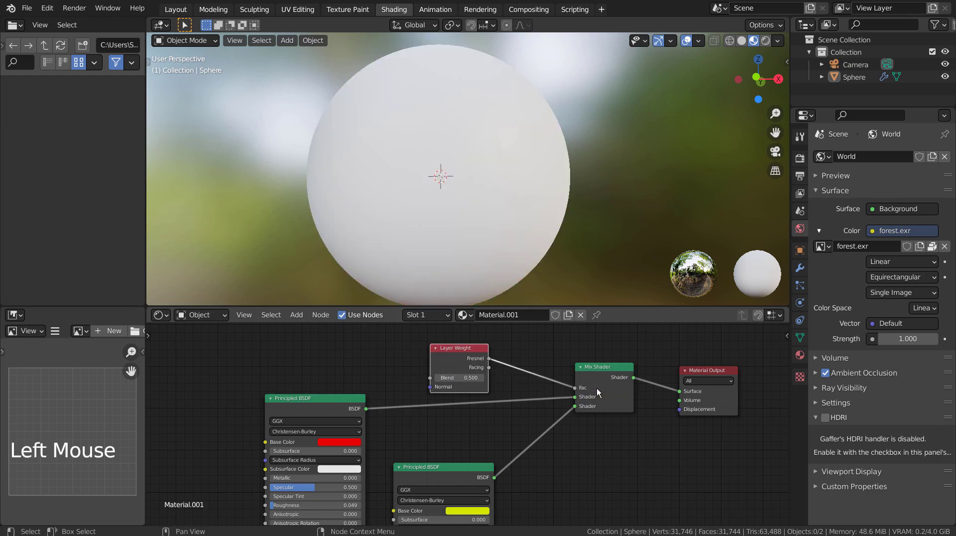
{"action": "scroll", "coordinate": [515, 180], "scroll_direction": "down", "scroll_amount": 3}
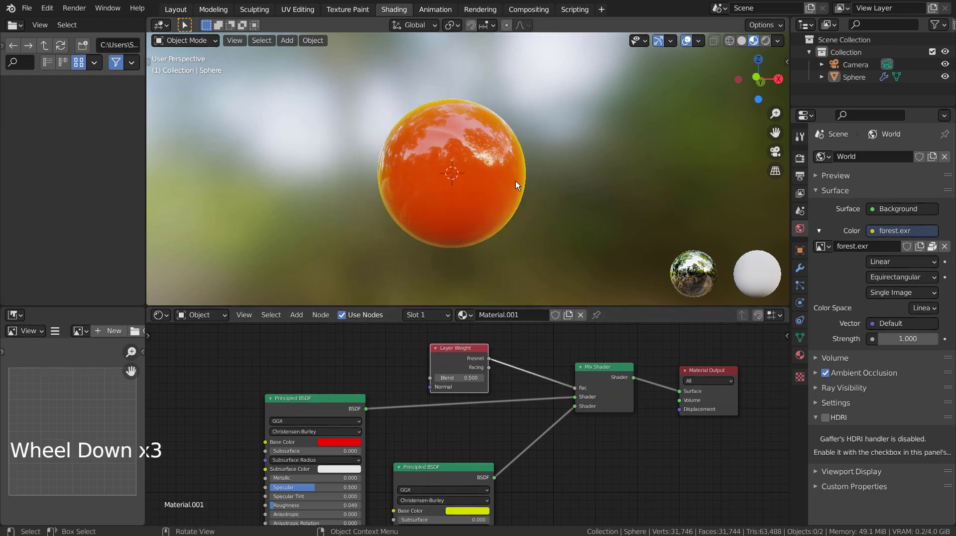
{"action": "mouse_move", "coordinate": [473, 211]}
{"action": "middle_mouse_down"}
{"action": "mouse_move", "coordinate": [578, 188]}
{"action": "mouse_move", "coordinate": [614, 214]}
{"action": "mouse_move", "coordinate": [559, 256]}
{"action": "mouse_move", "coordinate": [501, 255]}
{"action": "mouse_move", "coordinate": [452, 223]}
{"action": "mouse_move", "coordinate": [477, 216]}
{"action": "mouse_move", "coordinate": [483, 199]}
{"action": "middle_mouse_up"}
{"action": "scroll", "coordinate": [478, 219], "scroll_direction": "up", "scroll_amount": 4}
{"action": "scroll", "coordinate": [482, 199], "scroll_direction": "down", "scroll_amount": 2}
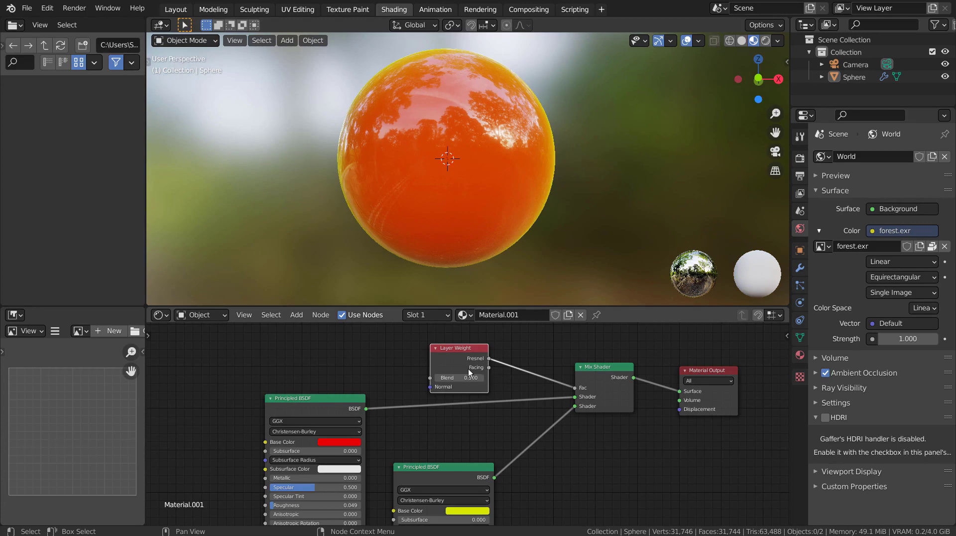
Maximize the shader node editor to show the Layer Weight, Mix Shader and Principled BSDF setup.
{"action": "key", "text": "ctrl+space"}
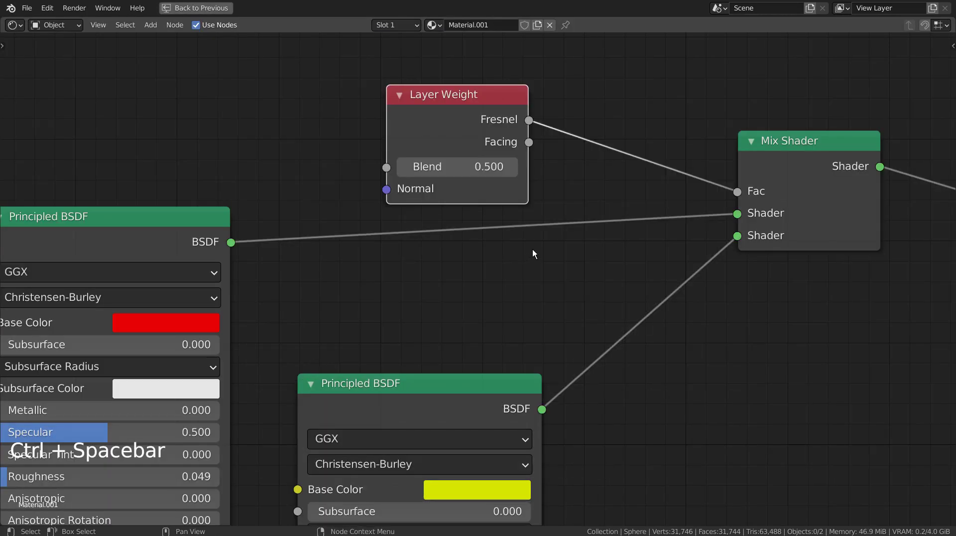
{"action": "scroll", "coordinate": [533, 255], "scroll_direction": "down", "scroll_amount": 5}
{"action": "scroll", "coordinate": [532, 255], "scroll_direction": "down", "scroll_amount": 4}
{"action": "middle_click_drag", "start_coordinate": [534, 259], "coordinate": [603, 270], "text": "shift"}
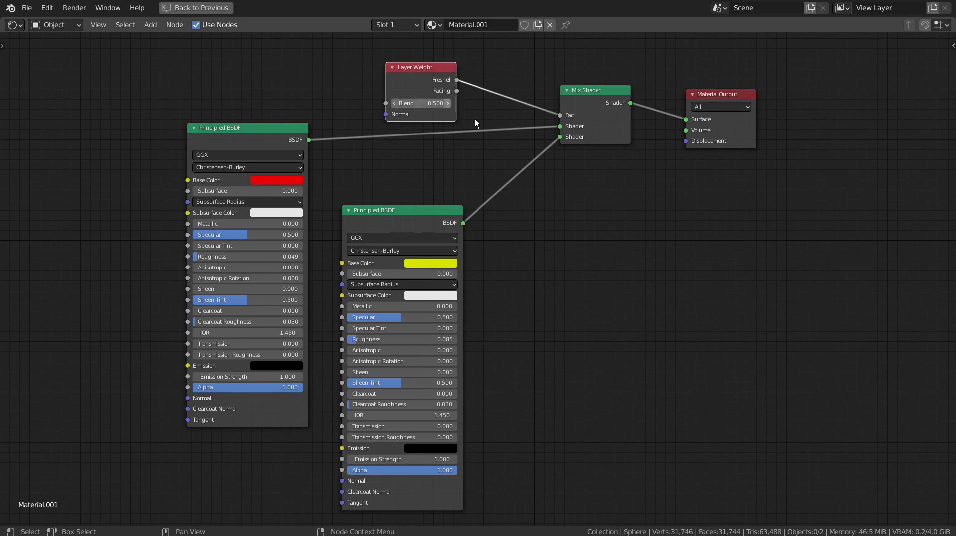
{"action": "scroll", "coordinate": [482, 55], "scroll_direction": "up", "scroll_amount": 4}
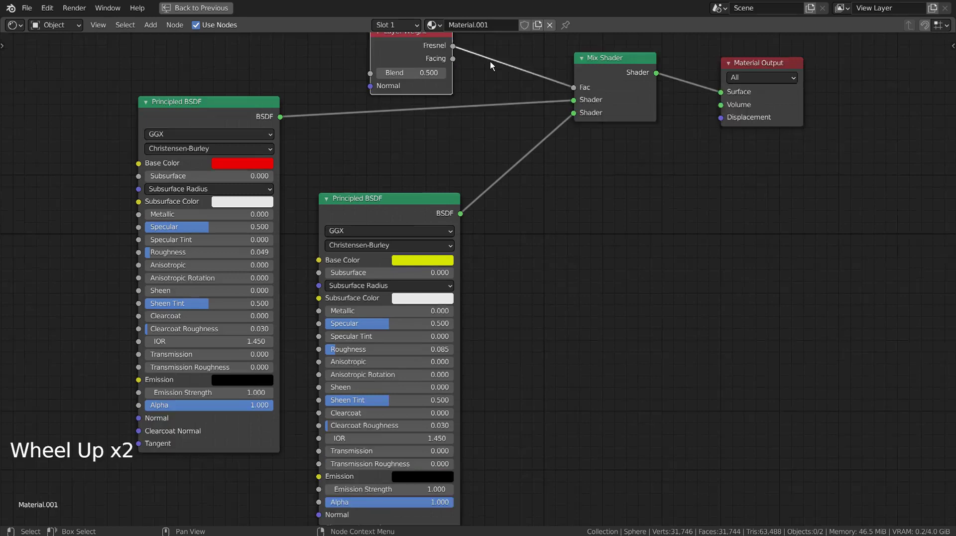
{"action": "left_click", "coordinate": [490, 82], "text": "shift"}
{"action": "middle_click_drag", "start_coordinate": [500, 124], "coordinate": [486, 294], "text": "shift"}
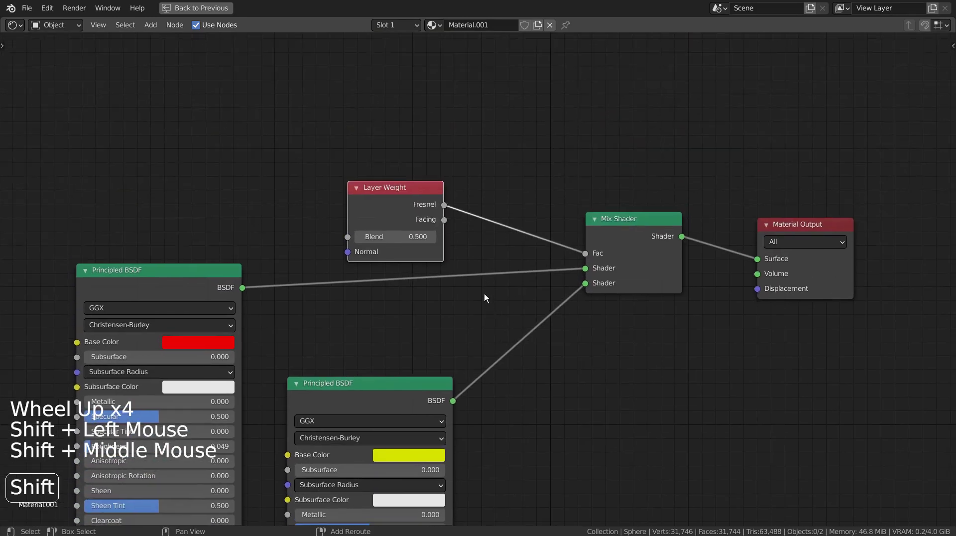
Restore the full workspace layout and link the Layer Weight's Facing output to the Mix Shader's Fac instead of Fresnel.
{"action": "key", "text": "ctrl+space"}
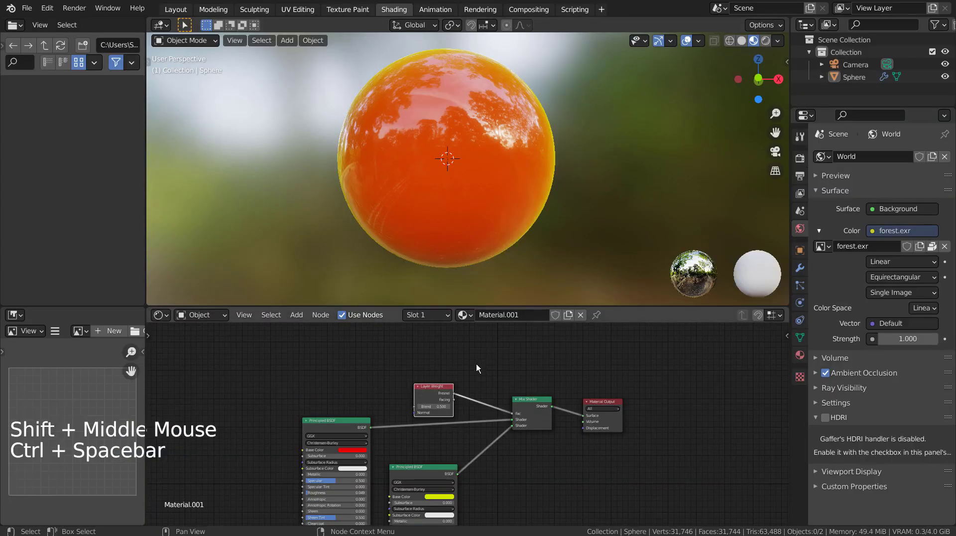
{"action": "scroll", "coordinate": [456, 396], "scroll_direction": "up", "scroll_amount": 14}
{"action": "middle_click_drag", "start_coordinate": [456, 395], "coordinate": [435, 387], "text": "shift"}
{"action": "left_click_drag", "start_coordinate": [413, 380], "coordinate": [587, 423]}
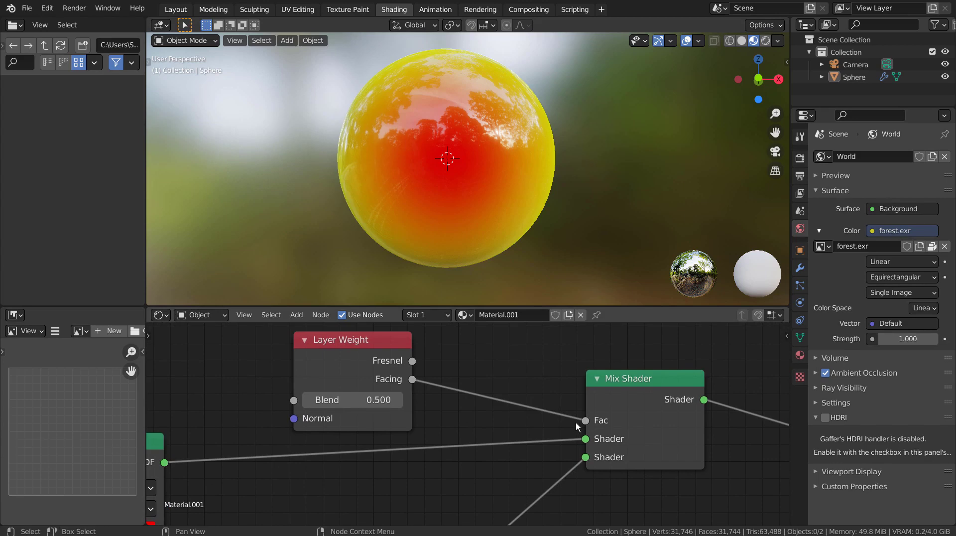
Swap the Mix Shader inputs by linking the yellow Principled BSDF to the first Shader socket and the red one to the second.
{"action": "scroll", "coordinate": [421, 405], "scroll_direction": "down", "scroll_amount": 6}
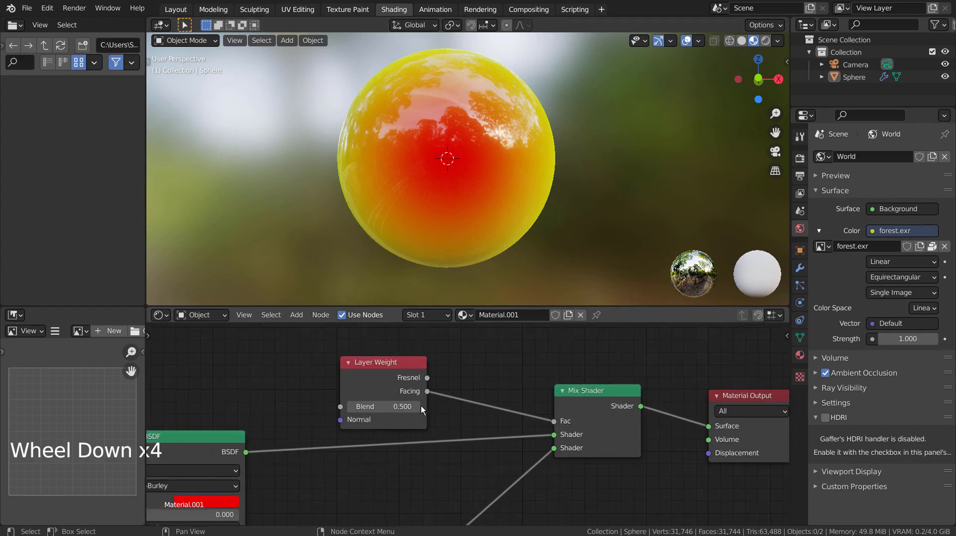
{"action": "middle_click_drag", "start_coordinate": [422, 405], "coordinate": [462, 520], "text": "shift"}
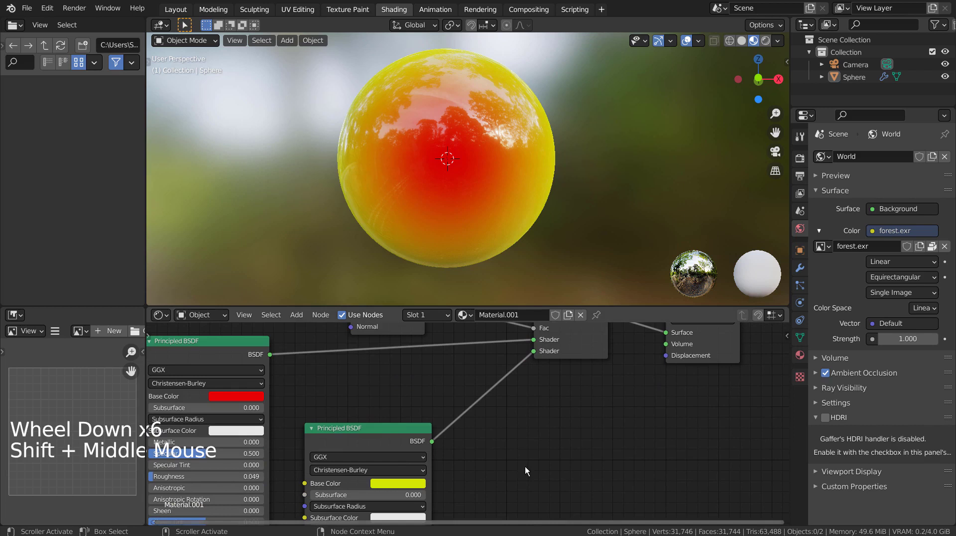
{"action": "left_click_drag", "start_coordinate": [269, 354], "coordinate": [538, 352]}
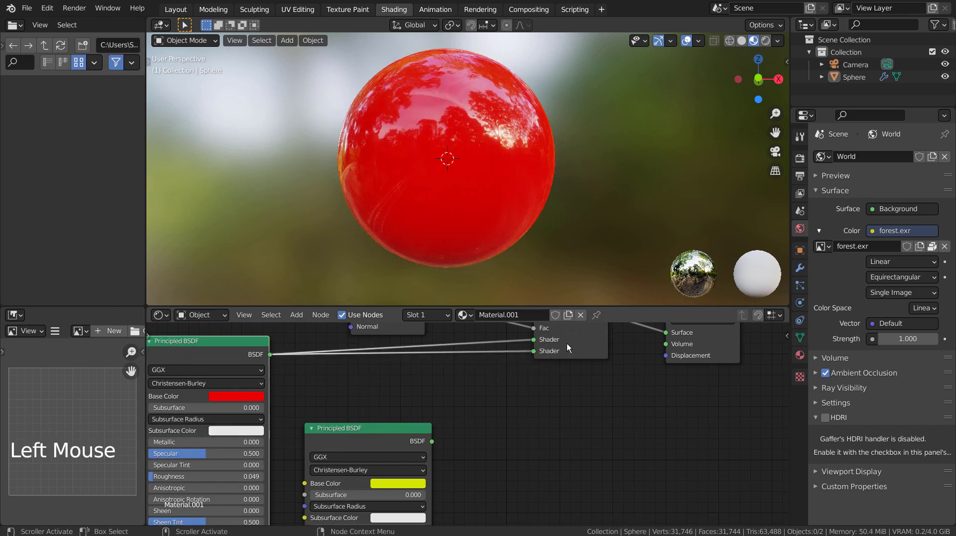
{"action": "left_click_drag", "start_coordinate": [432, 440], "coordinate": [533, 339]}
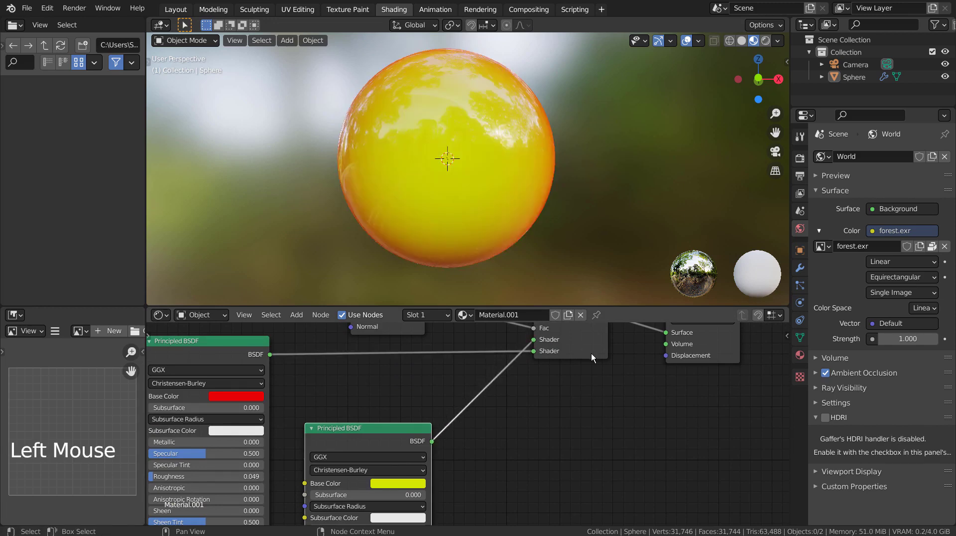
Hide the 3D cursor in the viewport overlays and inspect the sphere from a slightly different angle.
{"action": "scroll", "coordinate": [500, 147], "scroll_direction": "up", "scroll_amount": 2}
{"action": "scroll", "coordinate": [499, 146], "scroll_direction": "down", "scroll_amount": 2}
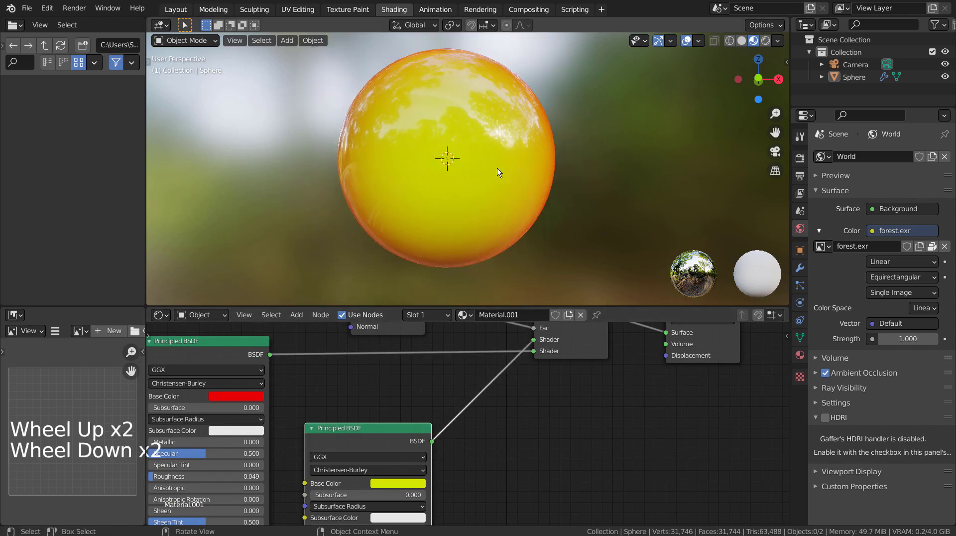
{"action": "left_click", "coordinate": [697, 41]}
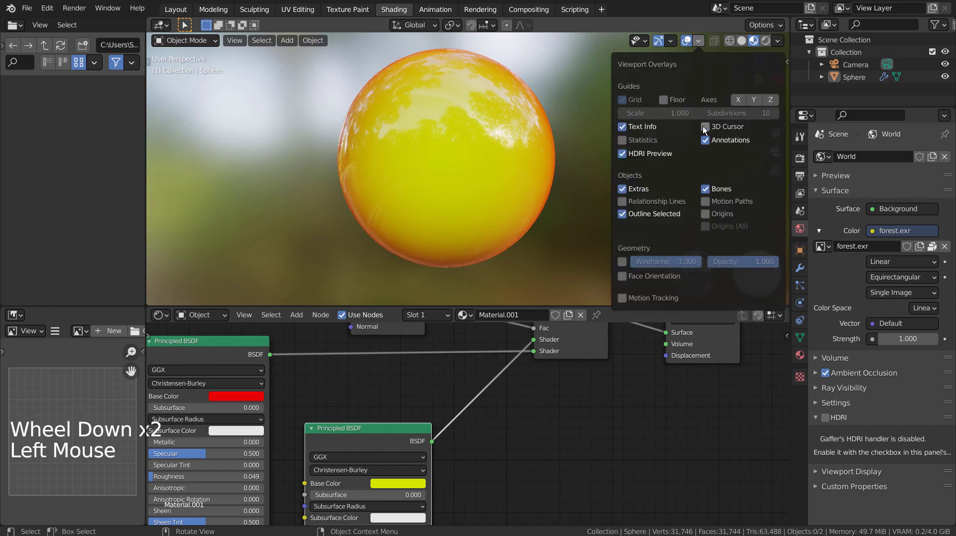
{"action": "middle_click_drag", "start_coordinate": [462, 201], "coordinate": [438, 227]}
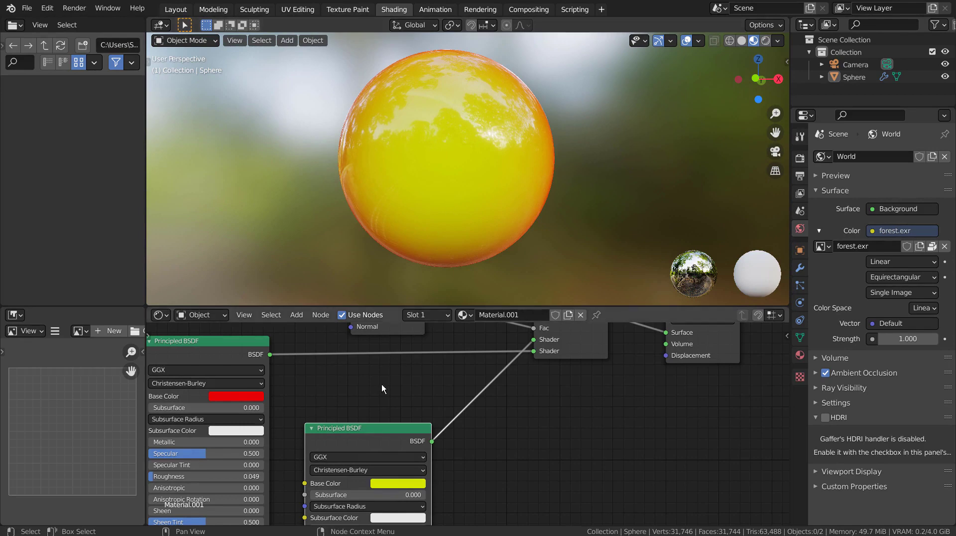
Set the Layer Weight's Blend to 0.700 and check the blend around the sphere's edge.
{"action": "middle_click_drag", "start_coordinate": [381, 384], "coordinate": [431, 469], "text": "shift"}
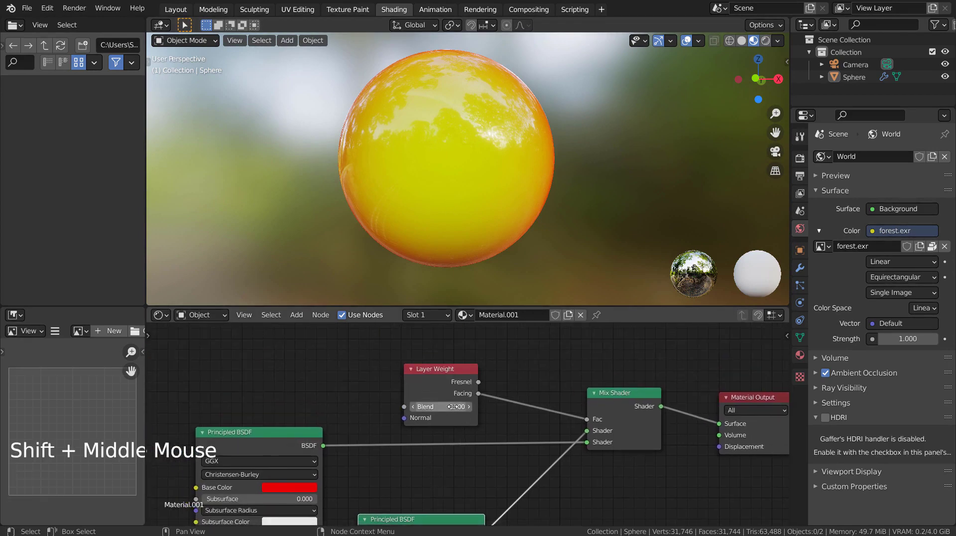
{"action": "mouse_move", "coordinate": [440, 406]}
{"action": "left_mouse_down"}
{"action": "mouse_move", "coordinate": [393, 406]}
{"action": "mouse_move", "coordinate": [468, 406]}
{"action": "mouse_move", "coordinate": [448, 406]}
{"action": "left_mouse_up"}
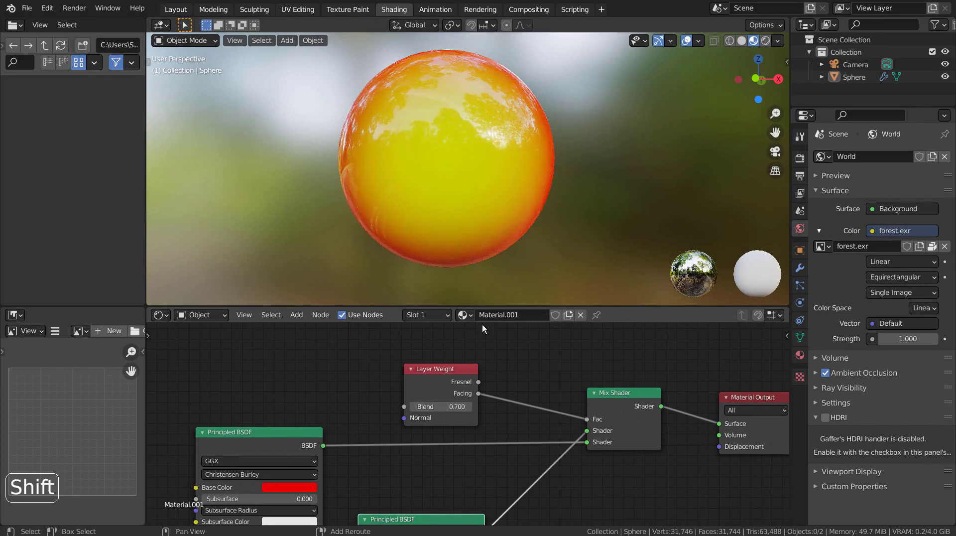
{"action": "middle_click_drag", "start_coordinate": [458, 223], "coordinate": [533, 240]}
Move the red Principled BSDF away from the yellow one to make room for more nodes between them.
{"action": "scroll", "coordinate": [422, 471], "scroll_direction": "down", "scroll_amount": 9}
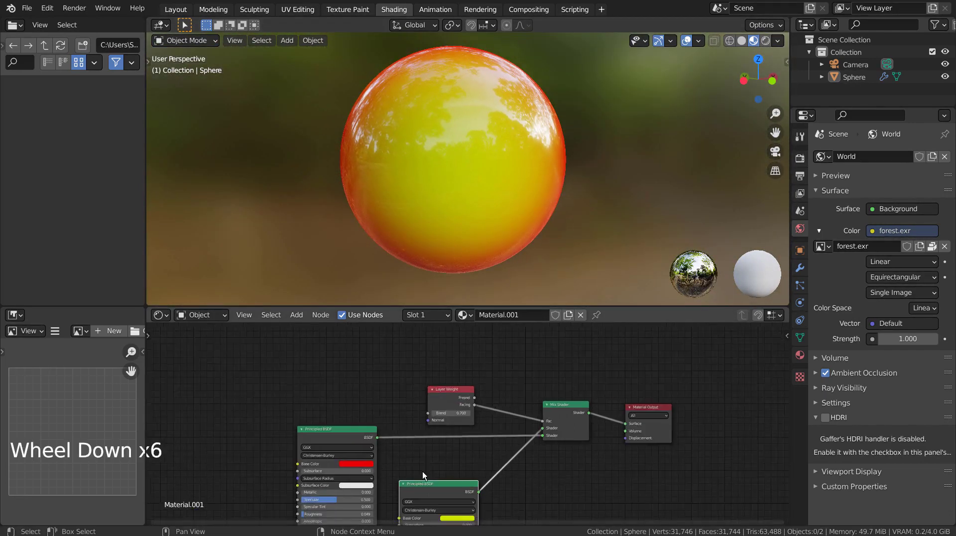
{"action": "middle_click_drag", "start_coordinate": [436, 464], "coordinate": [412, 396], "text": "shift"}
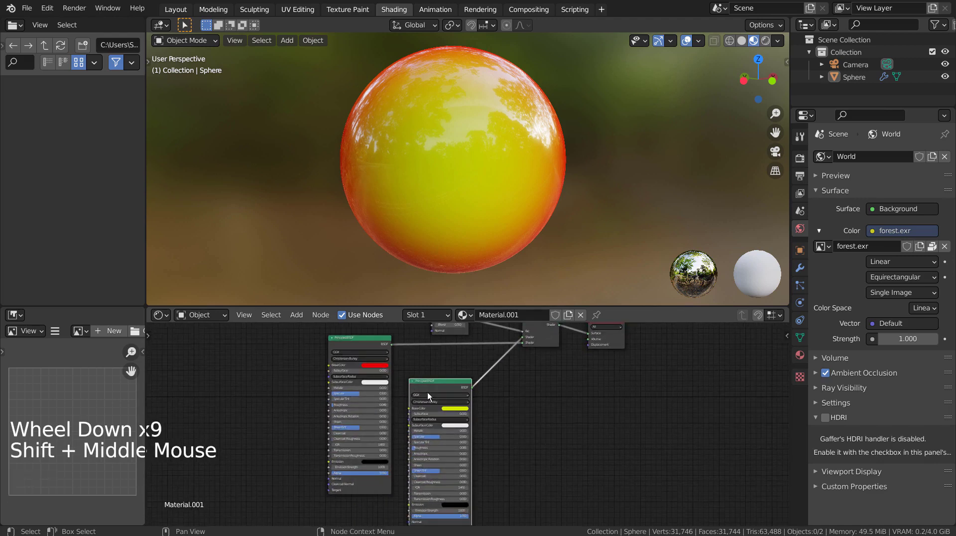
{"action": "left_click_drag", "start_coordinate": [362, 337], "coordinate": [206, 336]}
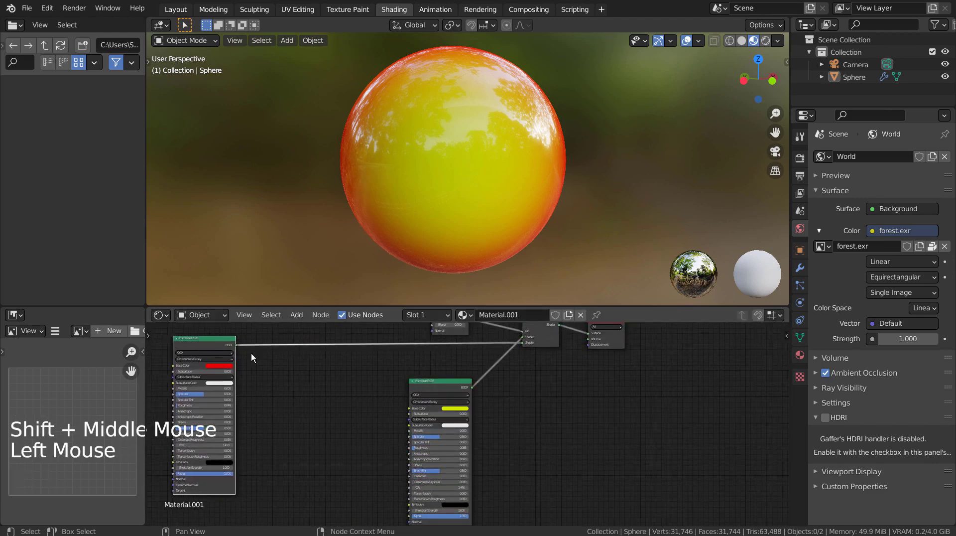
{"action": "left_click", "coordinate": [426, 387]}
{"action": "key", "text": "shift+d"}
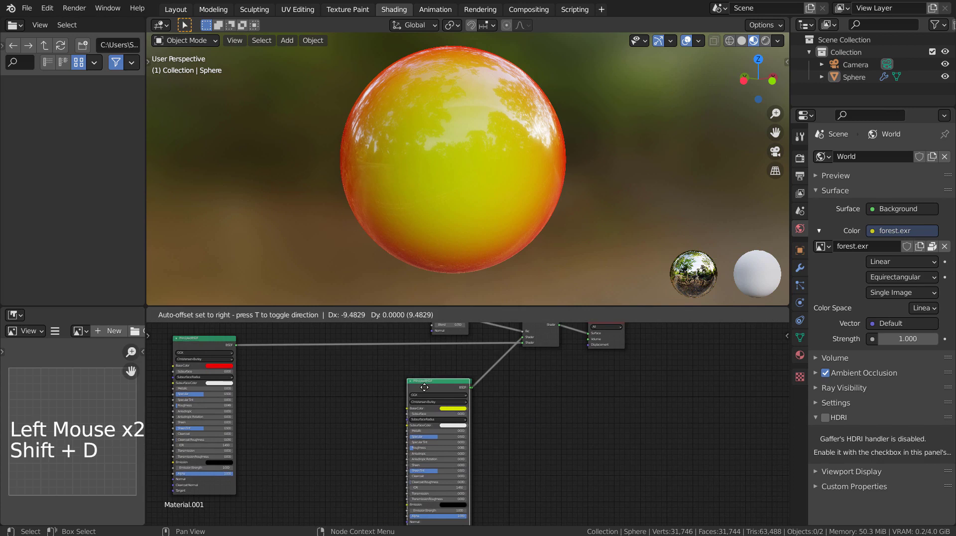
{"action": "left_click", "coordinate": [328, 398]}
{"action": "key", "text": "x"}
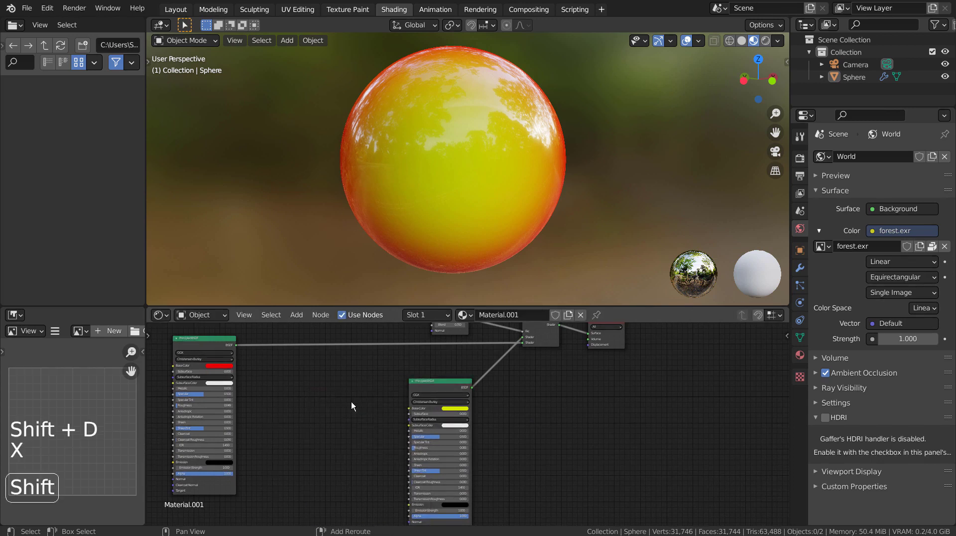
Add a ColorRamp node between the red and yellow Principled BSDF nodes.
{"action": "key", "text": "shift+a"}
{"action": "type", "text": "col"}
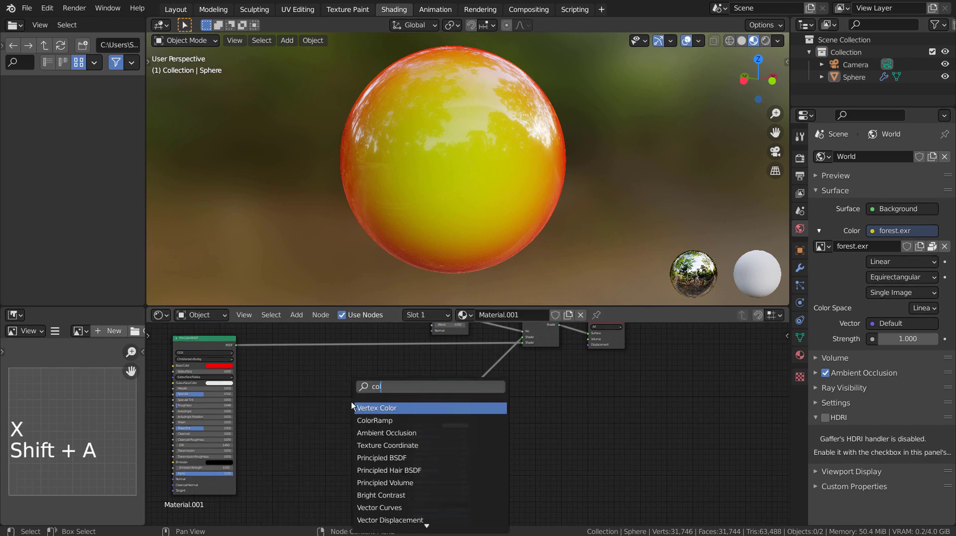
{"action": "key", "text": "Down"}
{"action": "key", "text": "Return"}
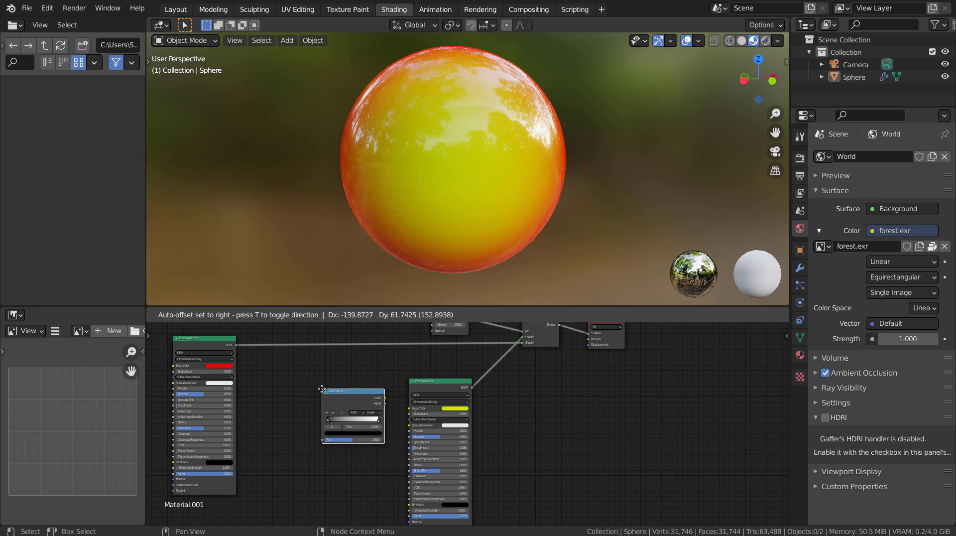
{"action": "left_click", "coordinate": [327, 384]}
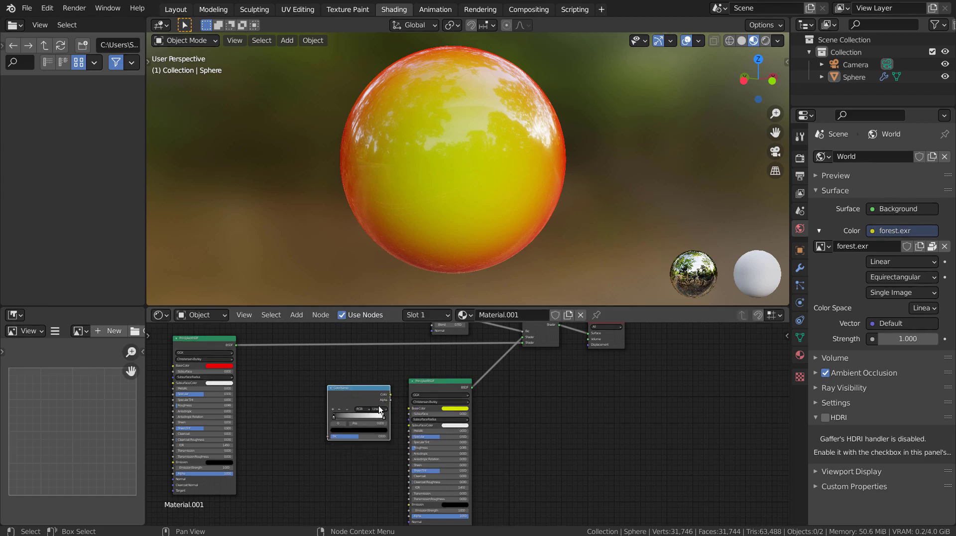
Add a Gradient Texture node between the red Principled BSDF and the ColorRamp.
{"action": "key", "text": "shift+a"}
{"action": "type", "text": "gra"}
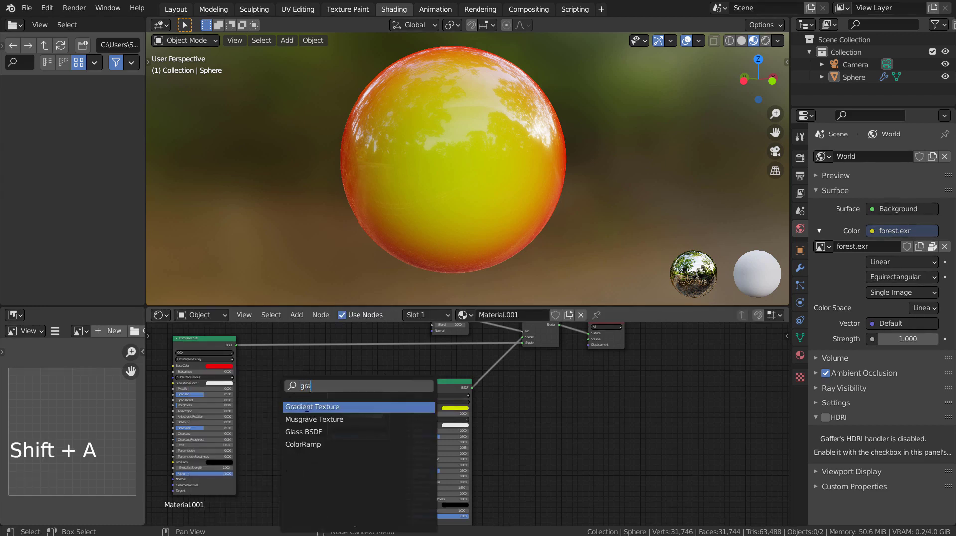
{"action": "key", "text": "Return"}
{"action": "left_click", "coordinate": [299, 411]}
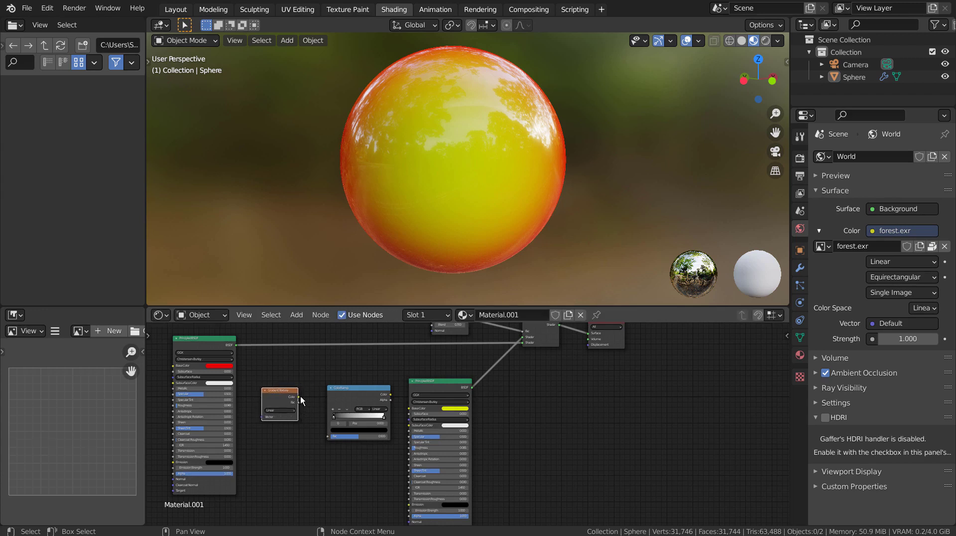
Link the Gradient Texture's Color to the ColorRamp's Fac and the ColorRamp's Color to the yellow Principled BSDF's Base Color.
{"action": "left_click_drag", "start_coordinate": [298, 402], "coordinate": [328, 438]}
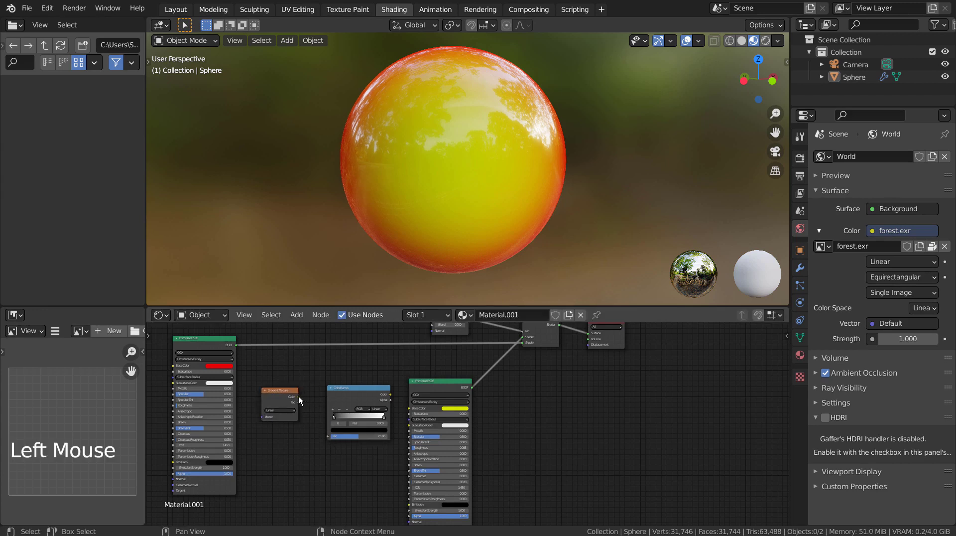
{"action": "left_click_drag", "start_coordinate": [298, 395], "coordinate": [327, 437]}
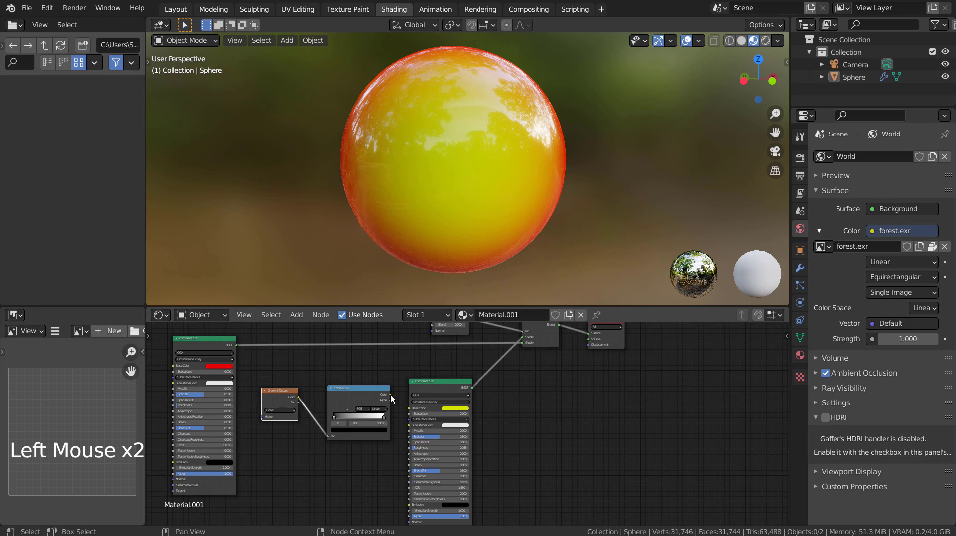
{"action": "left_click_drag", "start_coordinate": [390, 394], "coordinate": [405, 413]}
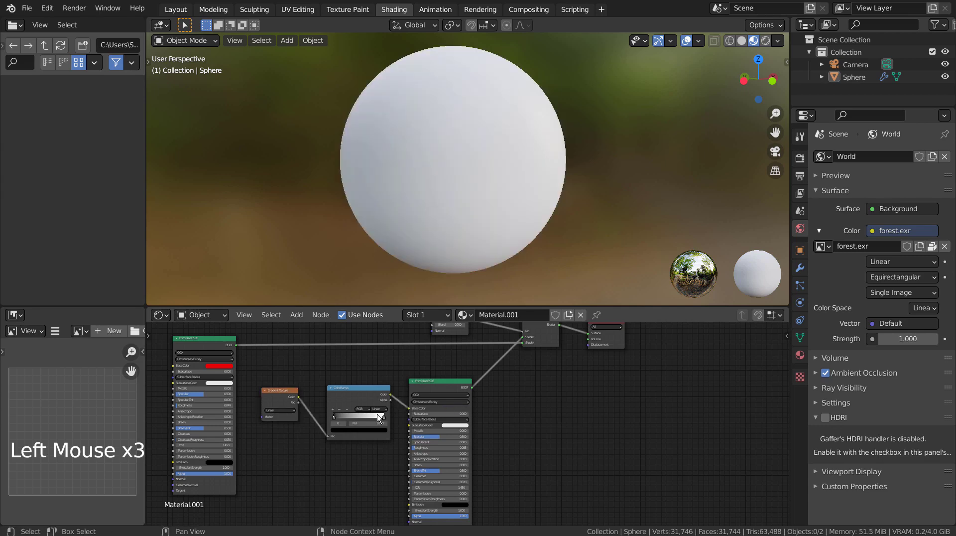
Set the ColorRamp's first stop to bright green with hue 0.335, saturation 1.000 and value 1.000.
{"action": "scroll", "coordinate": [362, 415], "scroll_direction": "up", "scroll_amount": 9}
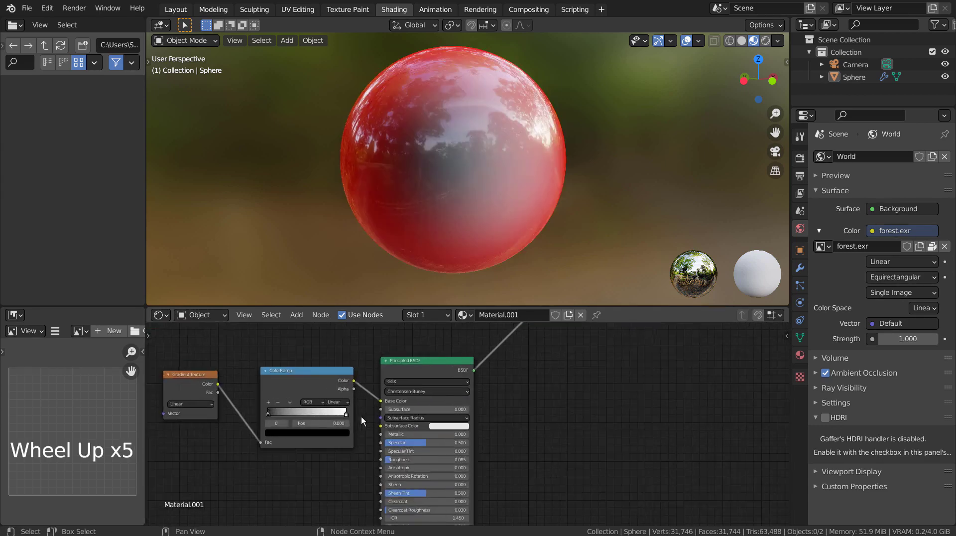
{"action": "middle_click_drag", "start_coordinate": [291, 426], "coordinate": [385, 422], "text": "shift"}
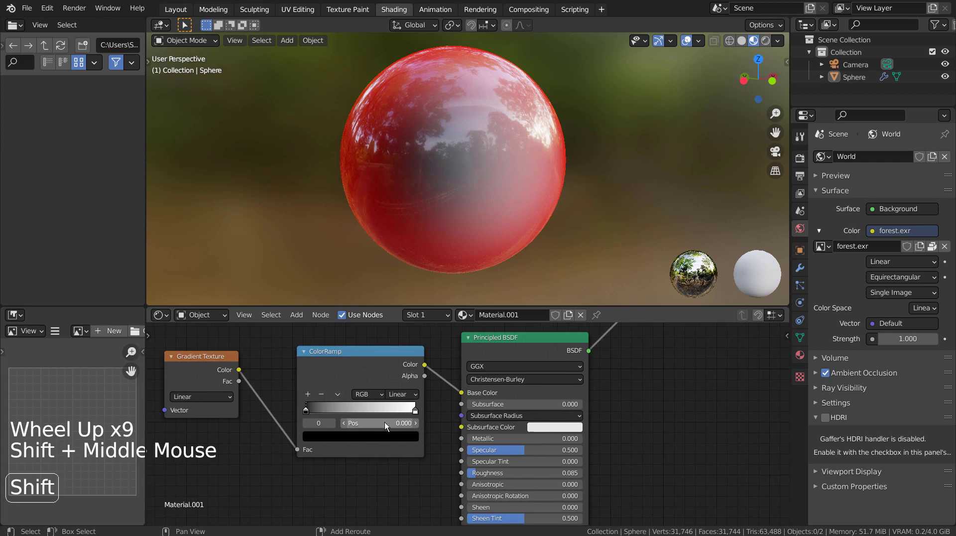
{"action": "left_click", "coordinate": [330, 434]}
{"action": "left_click_drag", "start_coordinate": [395, 345], "coordinate": [396, 282]}
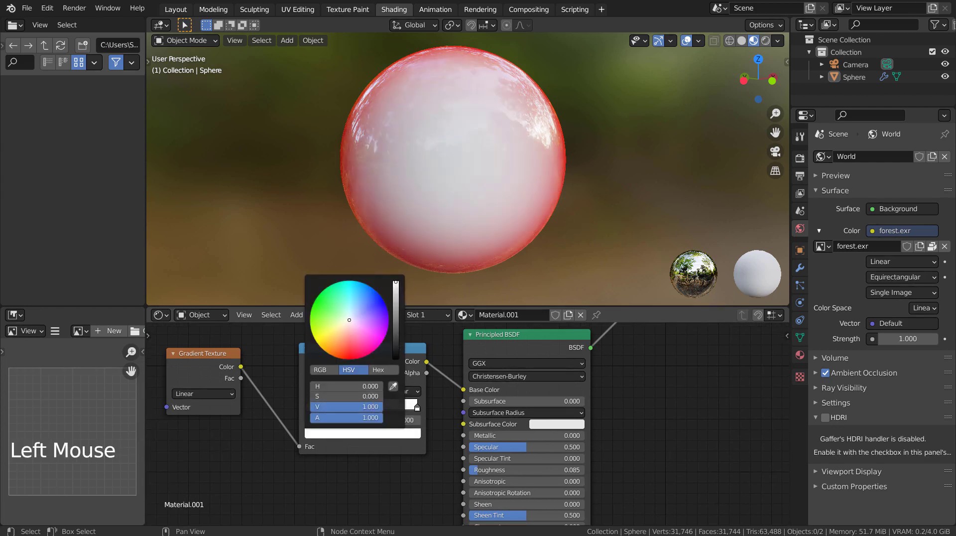
{"action": "left_click_drag", "start_coordinate": [342, 312], "coordinate": [316, 300]}
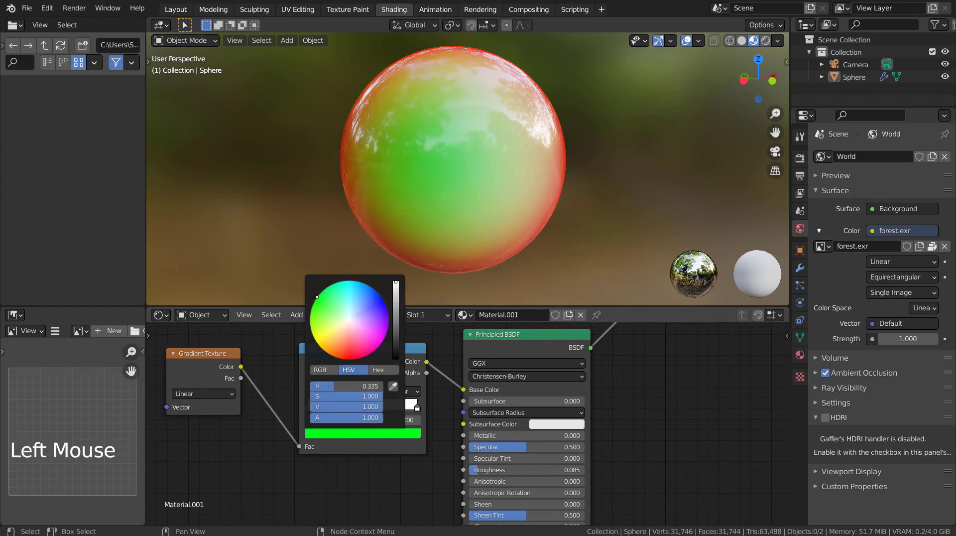
Set the ColorRamp's end stop at position 1.000 to yellow.
{"action": "left_click", "coordinate": [416, 408]}
{"action": "left_click", "coordinate": [359, 433]}
{"action": "left_click", "coordinate": [322, 334]}
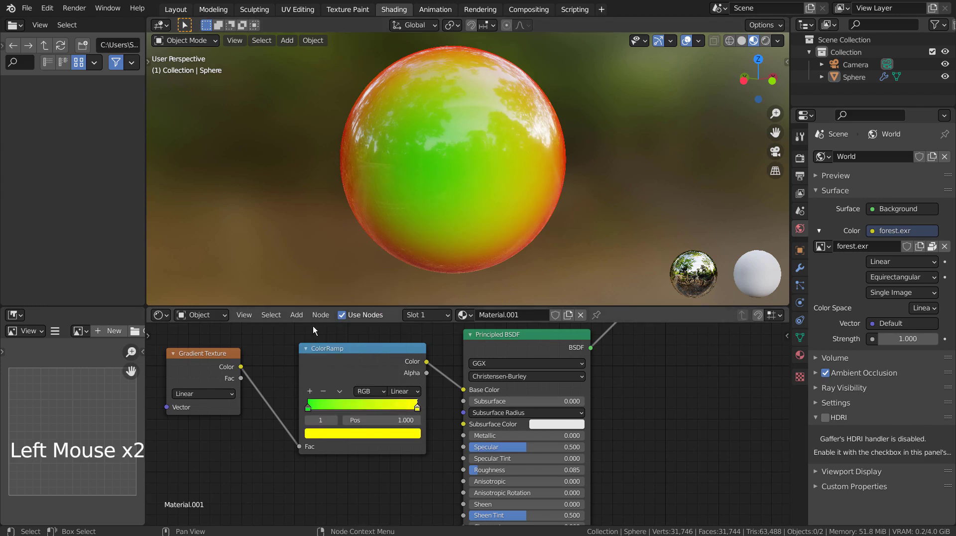
Change the Gradient Texture's type to Quadratic.
{"action": "left_click", "coordinate": [232, 393]}
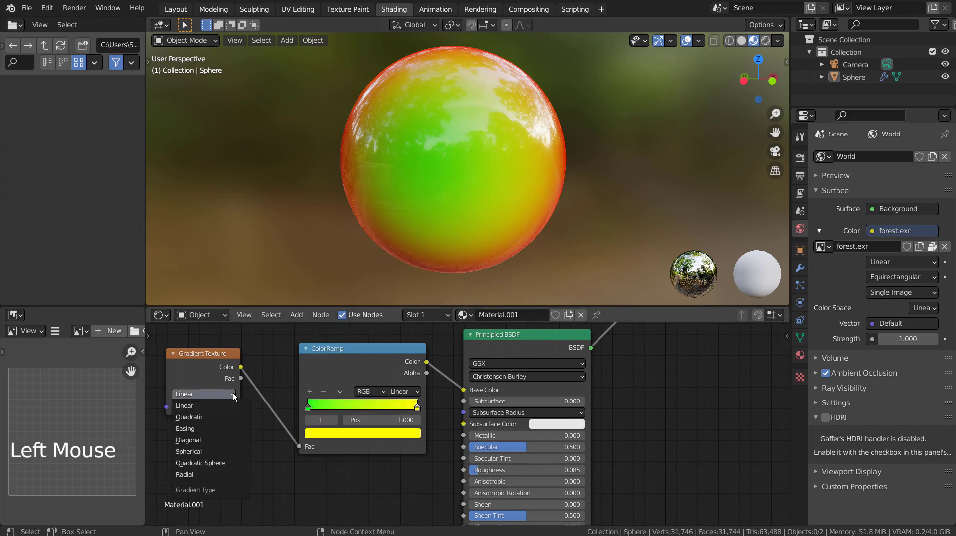
{"action": "left_click", "coordinate": [227, 418]}
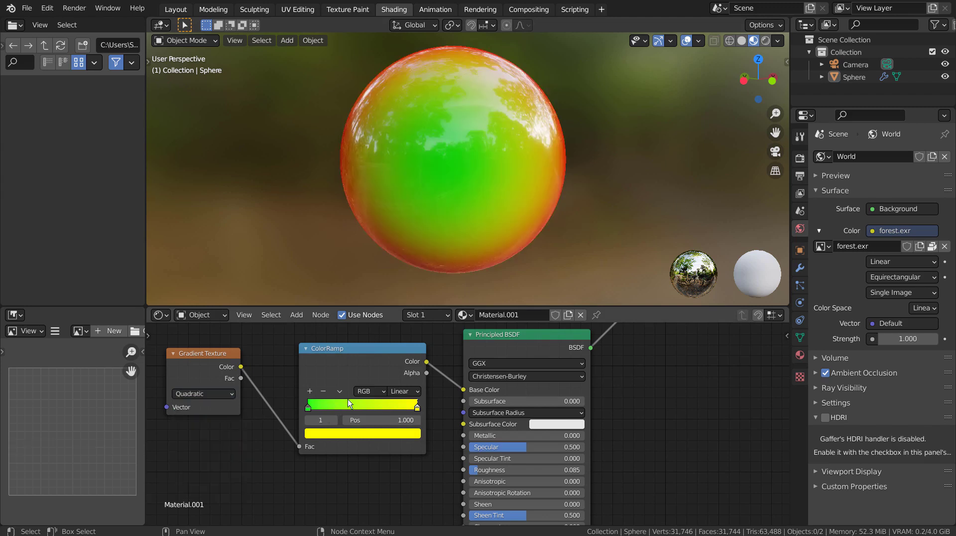
Recolor the ColorRamp's first stop to turquoise with hue 0.441, saturation 0.941 and value 1.000.
{"action": "left_click", "coordinate": [308, 408]}
{"action": "left_click", "coordinate": [322, 432]}
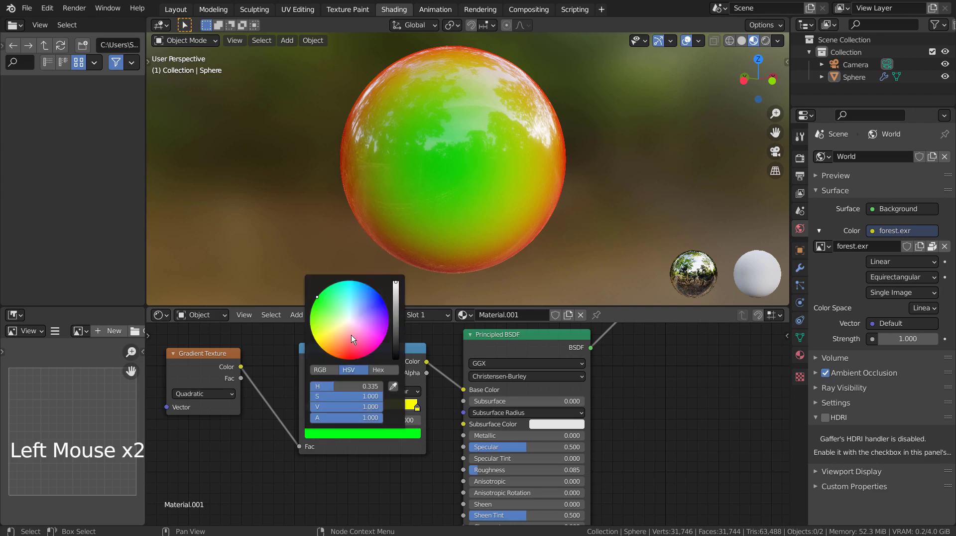
{"action": "left_click", "coordinate": [375, 332]}
{"action": "mouse_move", "coordinate": [374, 332]}
{"action": "left_mouse_down"}
{"action": "mouse_move", "coordinate": [334, 337]}
{"action": "mouse_move", "coordinate": [367, 311]}
{"action": "mouse_move", "coordinate": [350, 282]}
{"action": "mouse_move", "coordinate": [363, 289]}
{"action": "mouse_move", "coordinate": [354, 289]}
{"action": "left_mouse_up"}
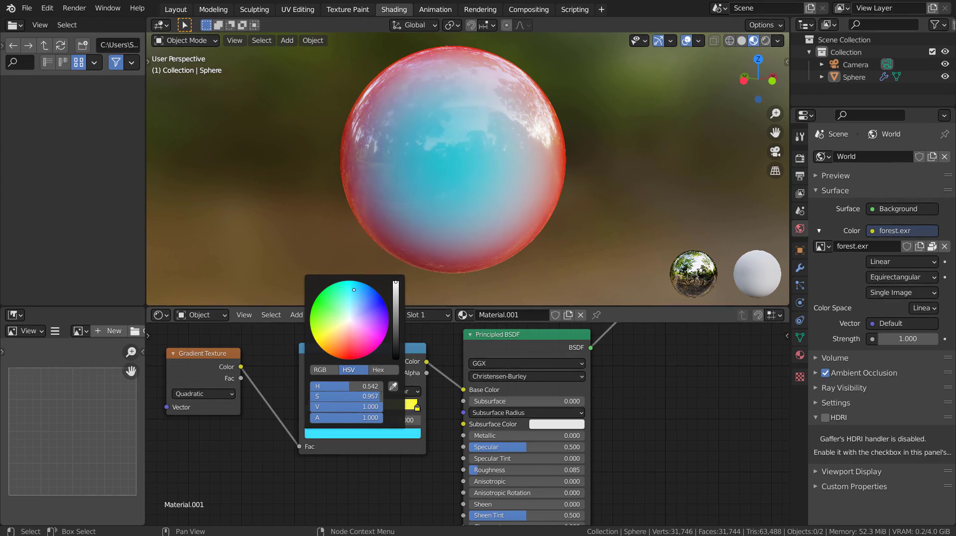
{"action": "left_click_drag", "start_coordinate": [357, 283], "coordinate": [342, 292]}
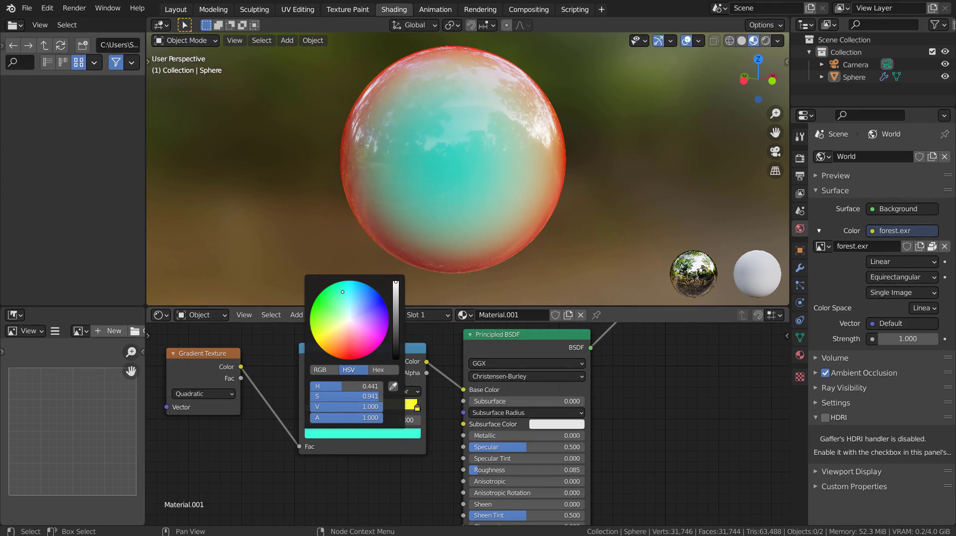
{"action": "middle_click_drag", "start_coordinate": [270, 403], "coordinate": [374, 504], "text": "shift"}
{"action": "scroll", "coordinate": [539, 425], "scroll_direction": "down", "scroll_amount": 4}
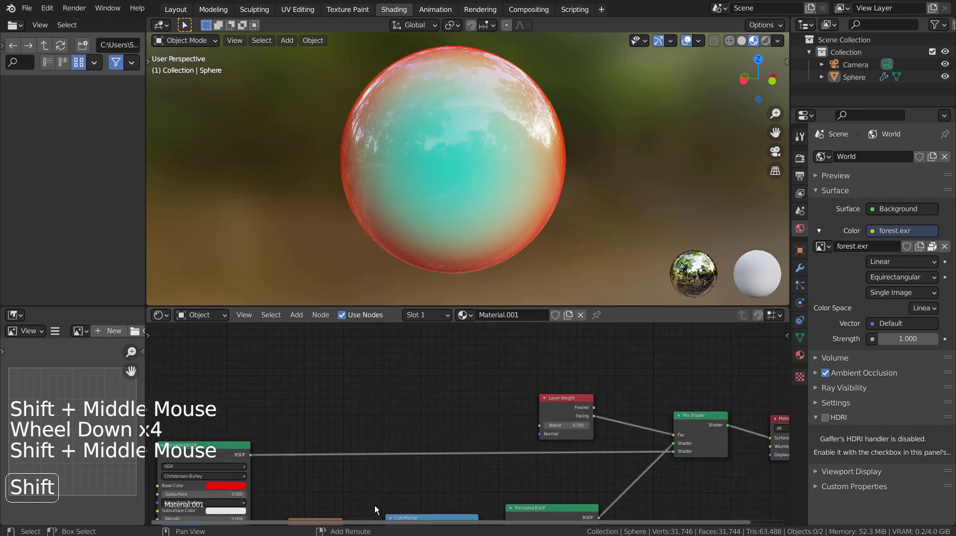
Set the Layer Weight node's Blend to 0.520.
{"action": "scroll", "coordinate": [590, 425], "scroll_direction": "up", "scroll_amount": 2}
{"action": "scroll", "coordinate": [590, 425], "scroll_direction": "up", "scroll_amount": 7}
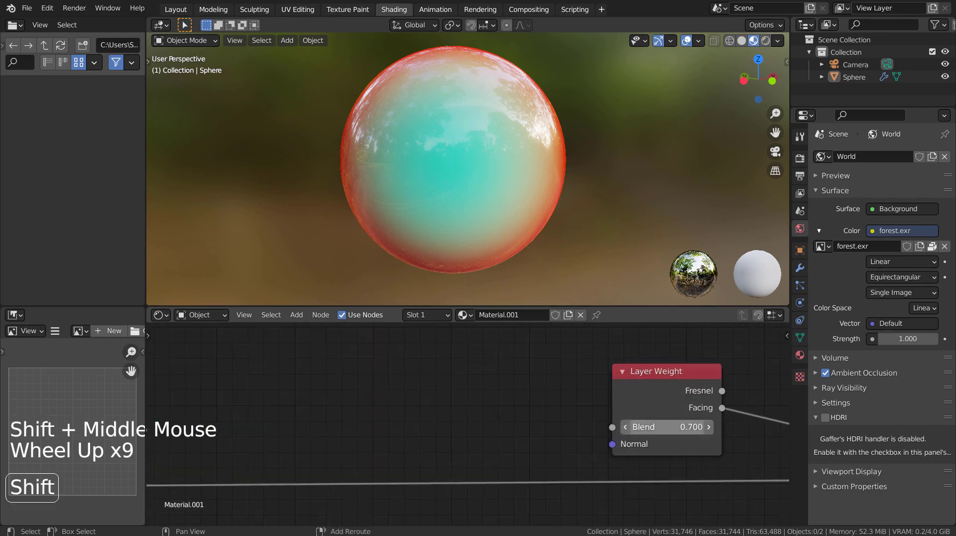
{"action": "left_click_drag", "start_coordinate": [689, 426], "coordinate": [671, 426], "text": "shift"}
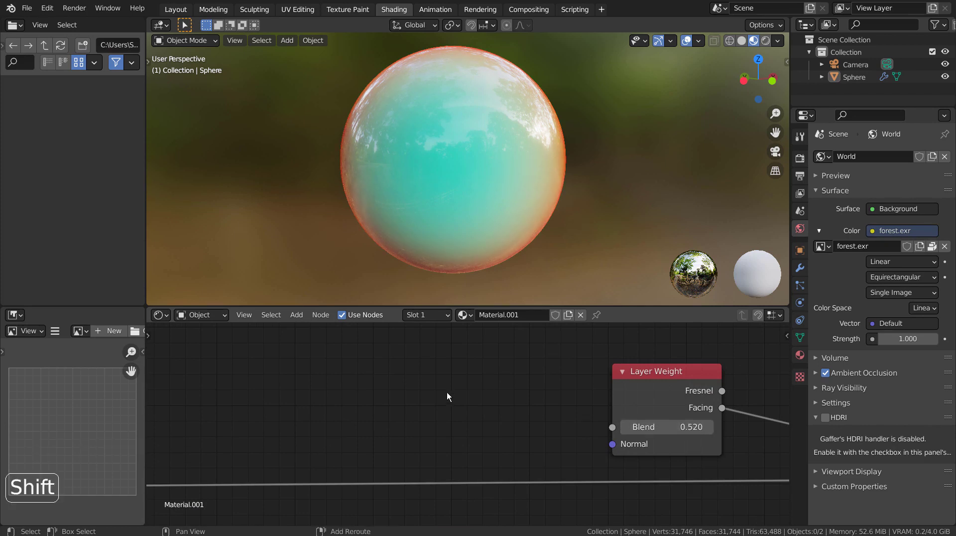
Add a middle stop at position 0.500 to the ColorRamp and color it purple with hue 0.696, saturation 0.908 and value 0.988.
{"action": "middle_click_drag", "start_coordinate": [448, 395], "coordinate": [422, 512], "text": "shift"}
{"action": "middle_click_drag", "start_coordinate": [464, 473], "coordinate": [401, 487], "text": "shift"}
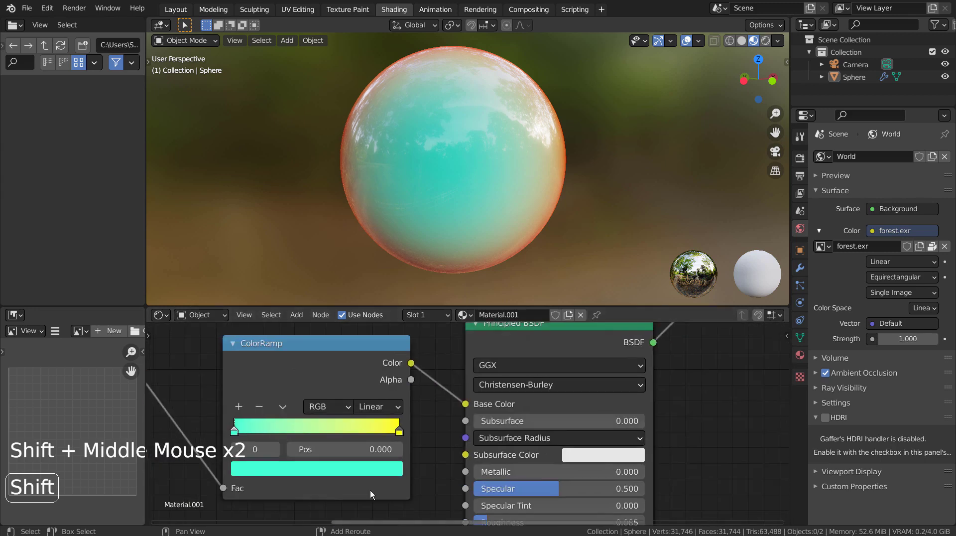
{"action": "left_click", "coordinate": [237, 406]}
{"action": "left_click", "coordinate": [321, 469]}
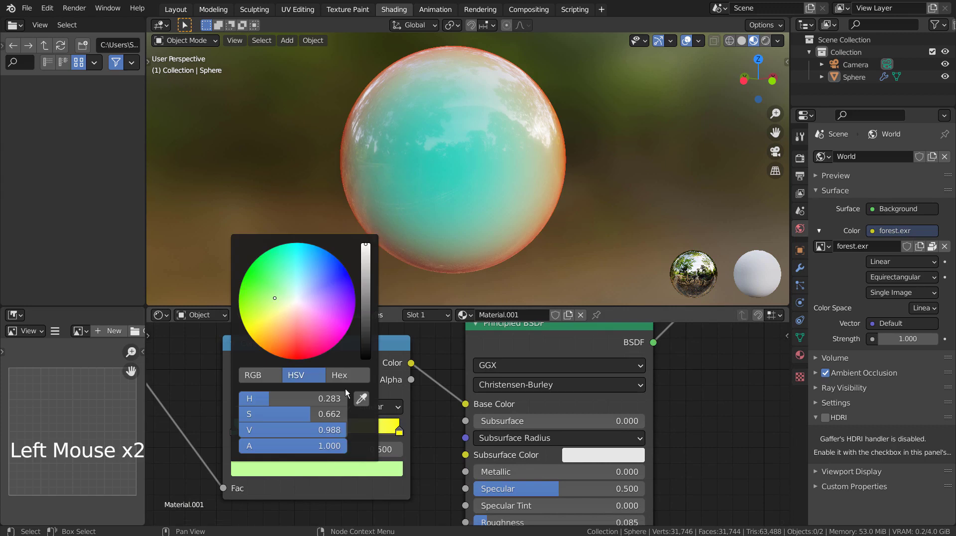
{"action": "mouse_move", "coordinate": [306, 329]}
{"action": "left_mouse_down"}
{"action": "mouse_move", "coordinate": [329, 314]}
{"action": "mouse_move", "coordinate": [323, 272]}
{"action": "mouse_move", "coordinate": [306, 268]}
{"action": "mouse_move", "coordinate": [286, 291]}
{"action": "mouse_move", "coordinate": [316, 326]}
{"action": "mouse_move", "coordinate": [335, 293]}
{"action": "left_mouse_up"}
Try the Easing and Linear types on the Gradient Texture, and settle on Spherical.
{"action": "scroll", "coordinate": [315, 440], "scroll_direction": "down", "scroll_amount": 3}
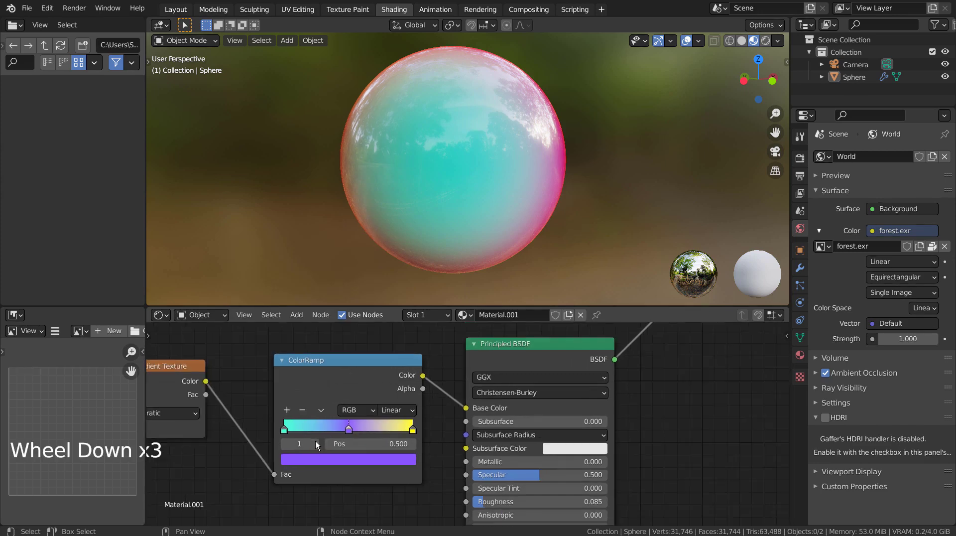
{"action": "key", "text": "shift"}
{"action": "middle_click_drag", "start_coordinate": [202, 425], "coordinate": [402, 427], "text": "shift"}
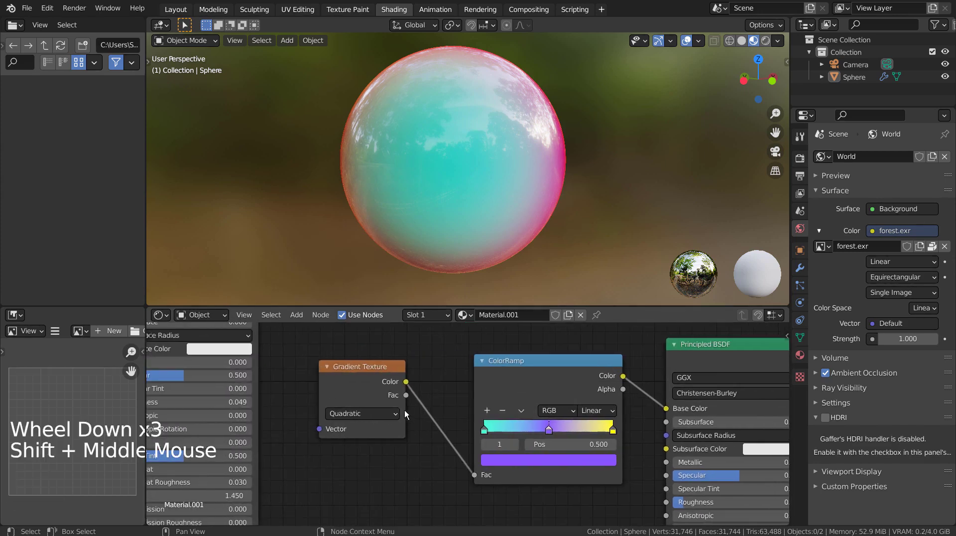
{"action": "left_click", "coordinate": [361, 413]}
{"action": "left_click", "coordinate": [373, 455]}
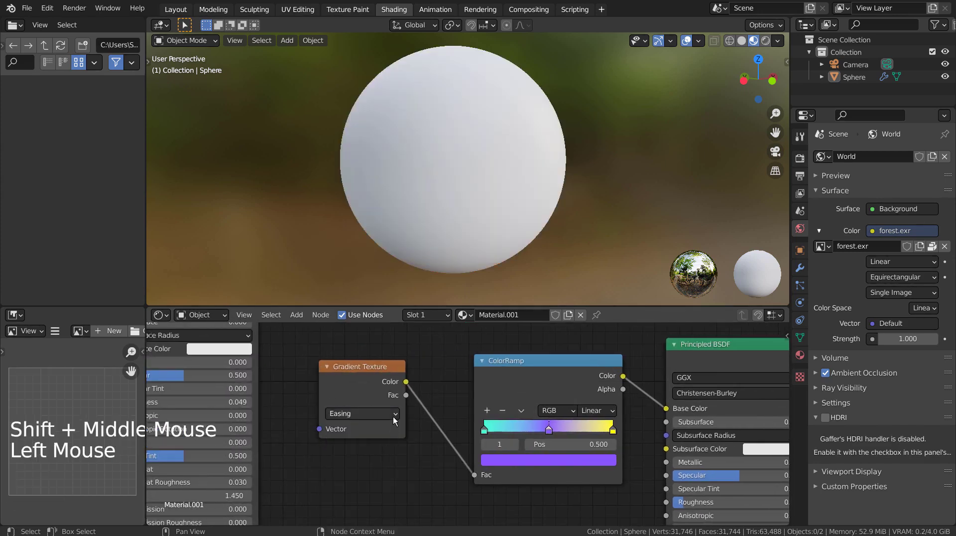
{"action": "left_click", "coordinate": [391, 414]}
{"action": "left_click", "coordinate": [387, 430]}
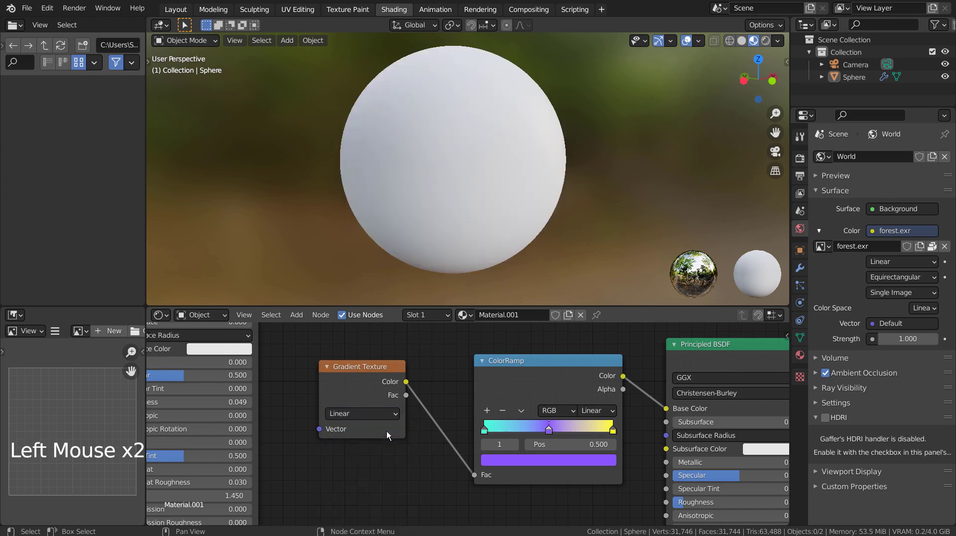
{"action": "left_click", "coordinate": [394, 415]}
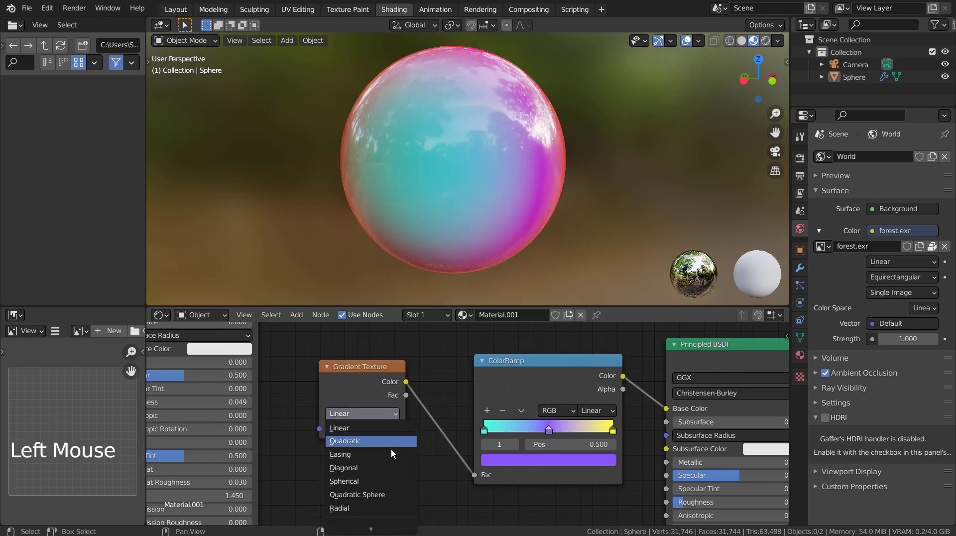
{"action": "left_click", "coordinate": [383, 478]}
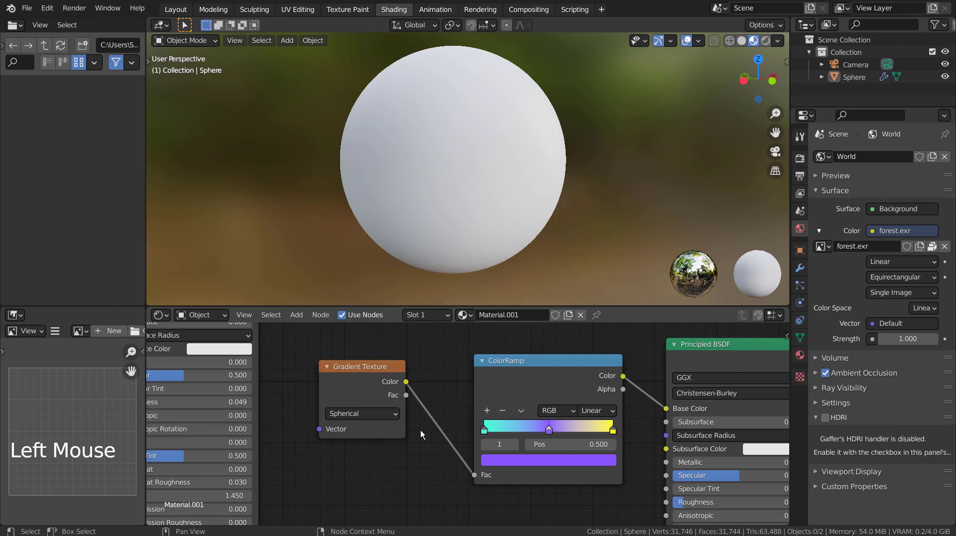
Recolor the ColorRamp's middle stop at position 0.500 to yellow-green and deselect the node.
{"action": "left_click", "coordinate": [548, 430]}
{"action": "left_click", "coordinate": [551, 459]}
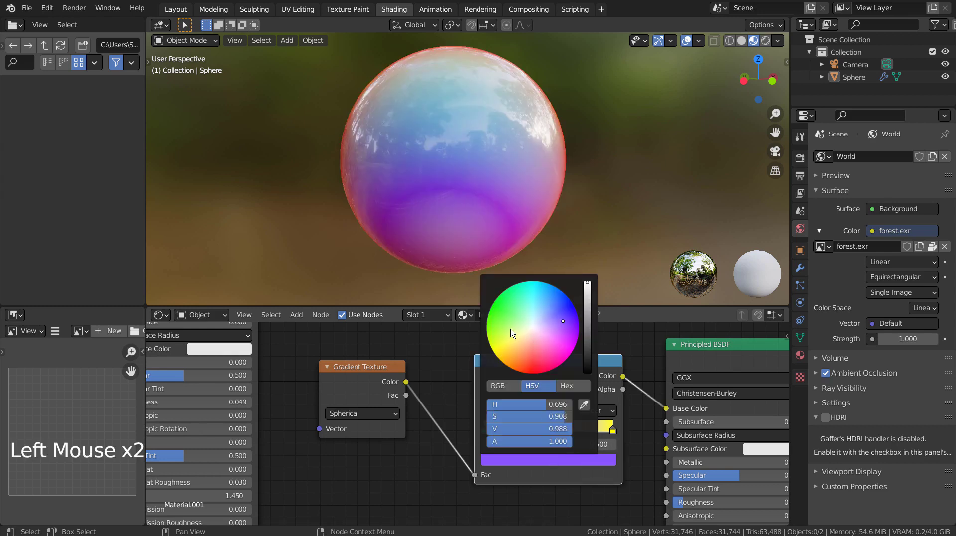
{"action": "mouse_move", "coordinate": [512, 333]}
{"action": "left_mouse_down"}
{"action": "mouse_move", "coordinate": [516, 318]}
{"action": "mouse_move", "coordinate": [528, 344]}
{"action": "mouse_move", "coordinate": [516, 321]}
{"action": "mouse_move", "coordinate": [525, 302]}
{"action": "mouse_move", "coordinate": [549, 310]}
{"action": "mouse_move", "coordinate": [546, 344]}
{"action": "mouse_move", "coordinate": [526, 348]}
{"action": "mouse_move", "coordinate": [507, 335]}
{"action": "left_mouse_up"}
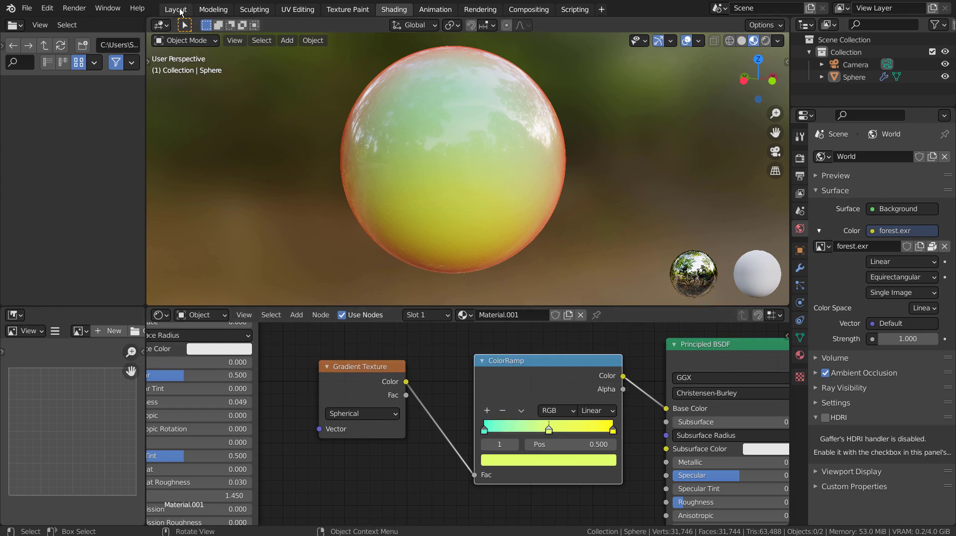
{"action": "left_click", "coordinate": [444, 373]}
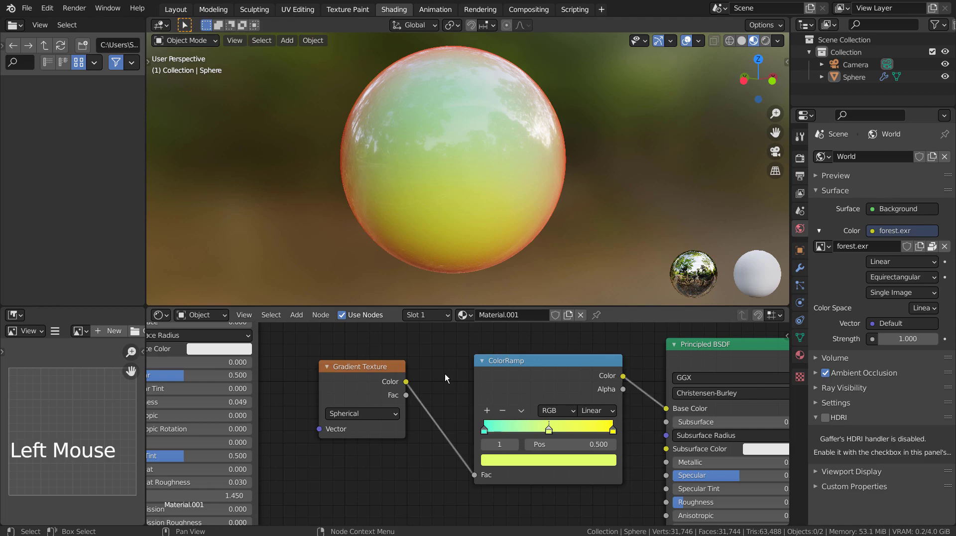
Maximize the node editor and review the complete material node tree through to the Material Output.
{"action": "key", "text": "ctrl+space"}
{"action": "scroll", "coordinate": [458, 349], "scroll_direction": "down", "scroll_amount": 13}
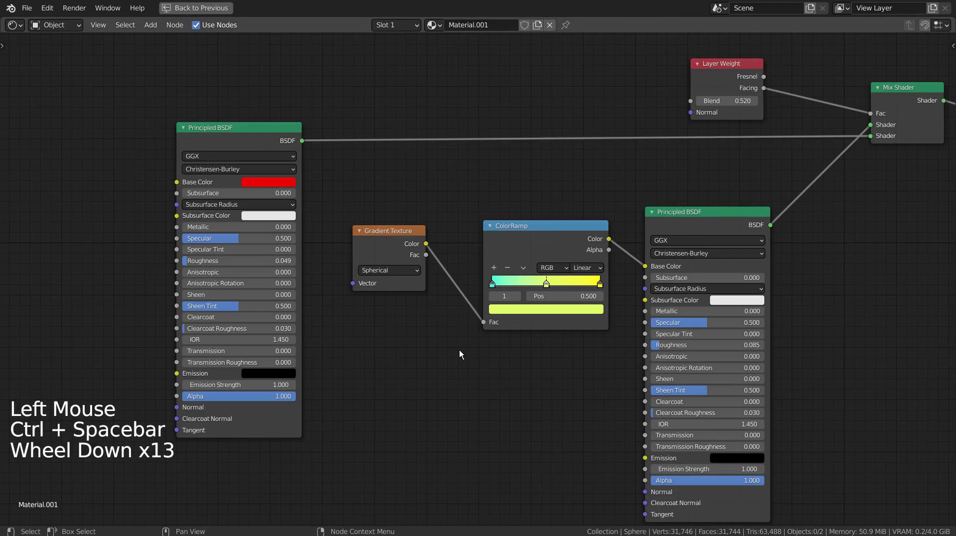
{"action": "middle_click_drag", "start_coordinate": [493, 311], "coordinate": [395, 351], "text": "shift"}
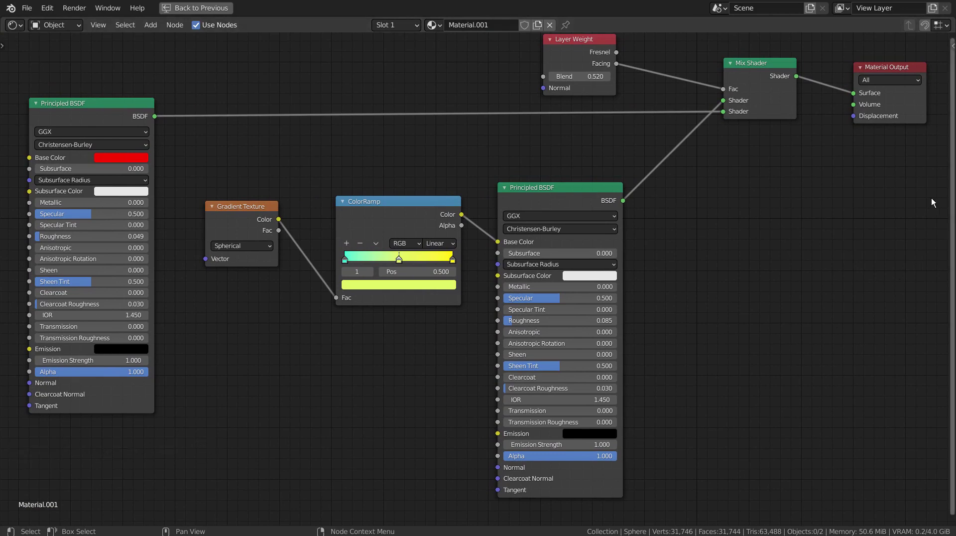